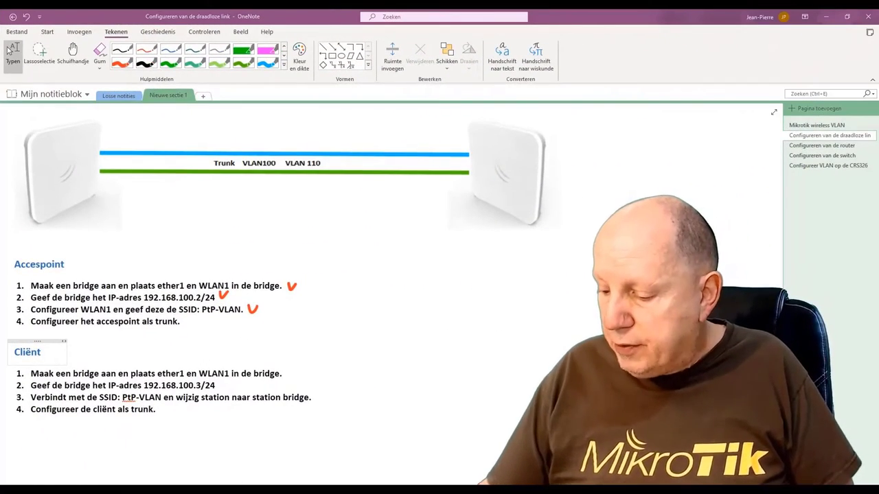
Draw a red check mark after the access point item "Configureer het accespoint als trunk.".
left_click(121, 62)
left_click_drag(184, 321, 194, 317)
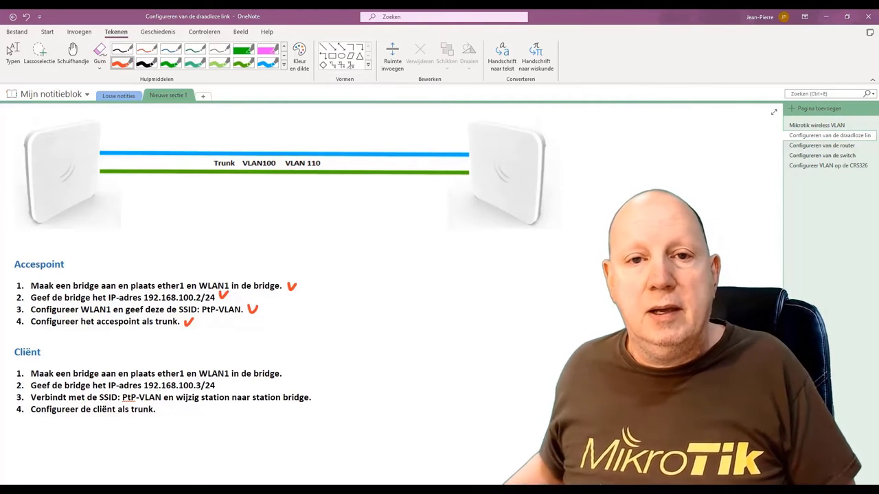
left_click(159, 418)
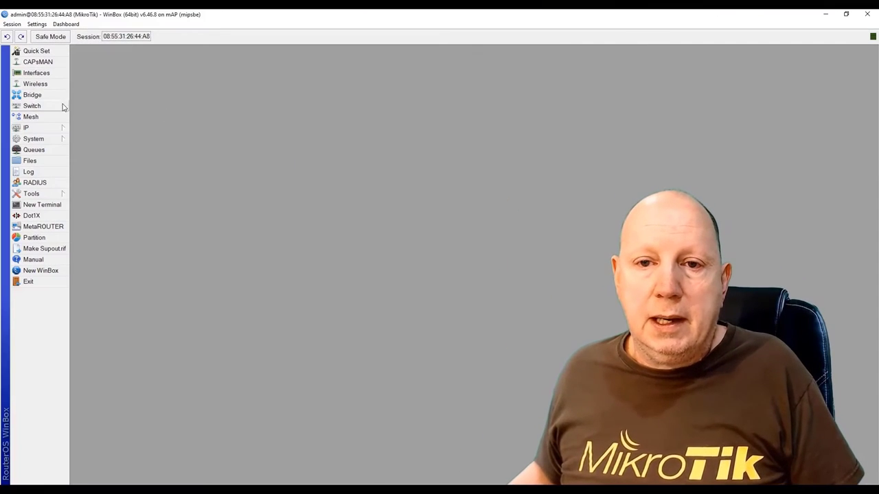
Create a new bridge interface with the default name bridge1 and default settings.
left_click(32, 96)
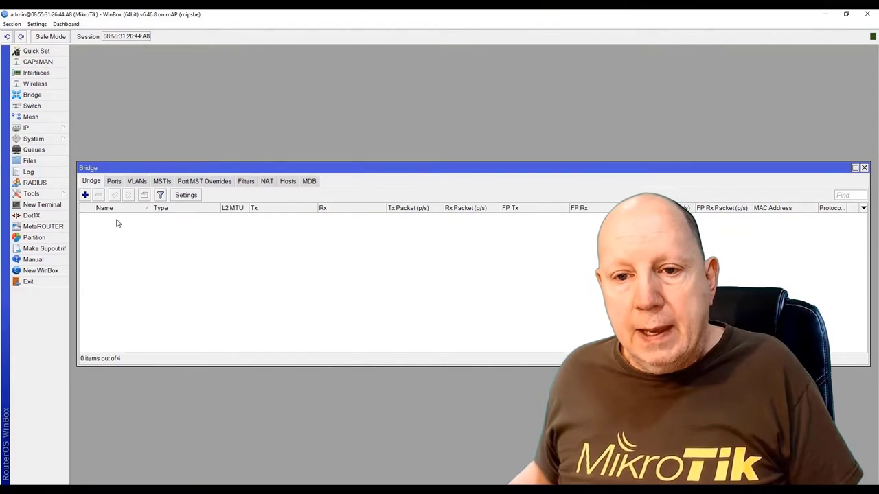
left_click(85, 195)
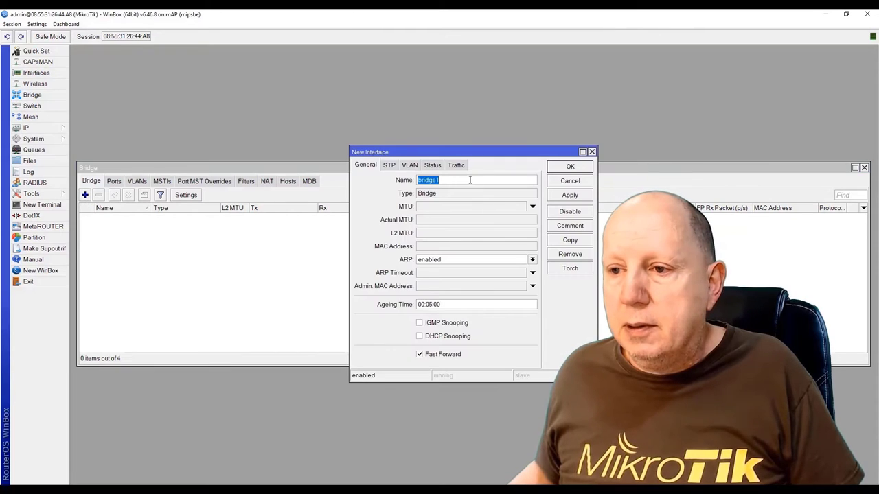
left_click(570, 168)
Add the wlan1 interface as a port of bridge1.
left_click(114, 182)
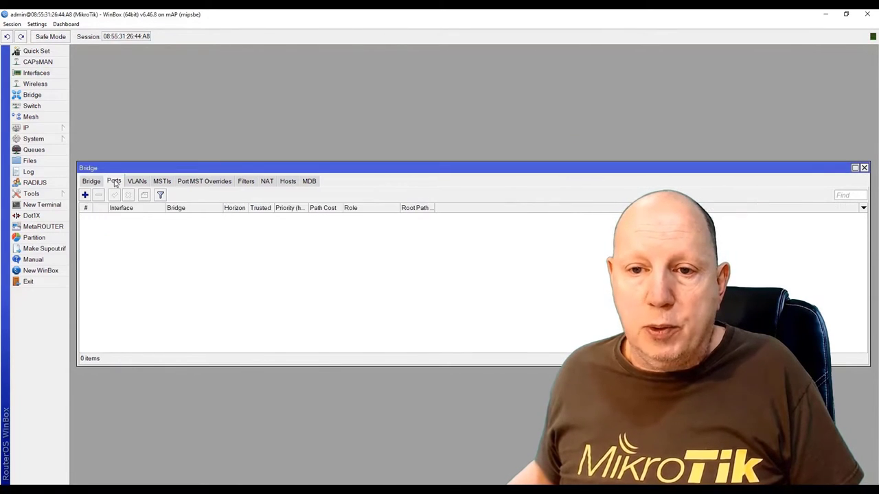
left_click(85, 196)
left_click_drag(442, 165, 181, 66)
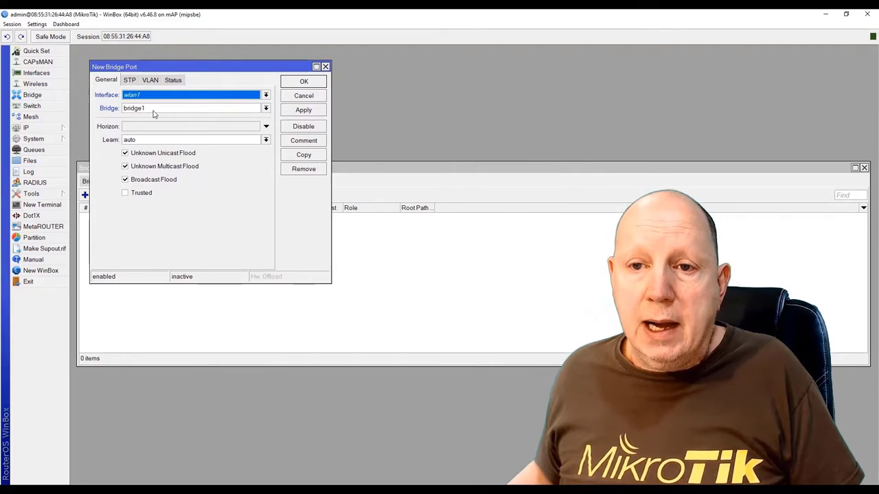
left_click(303, 83)
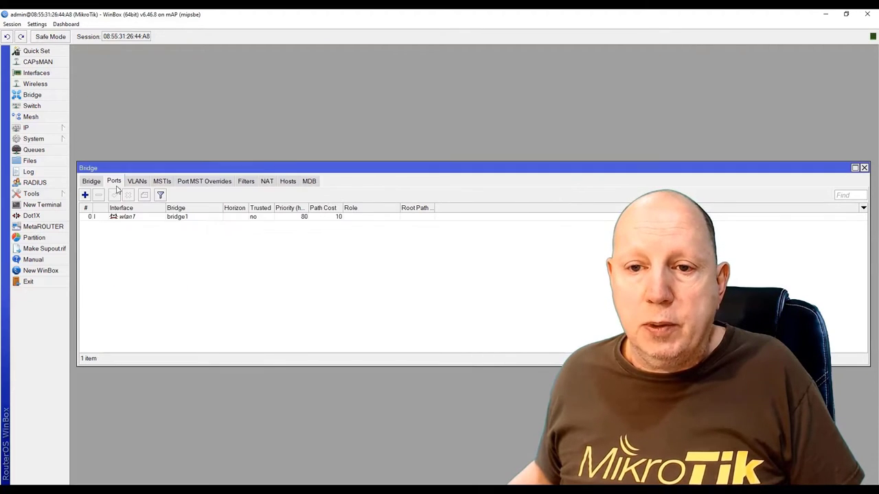
Add the ether1 interface as a port of bridge1 and close the bridge configuration.
left_click(84, 195)
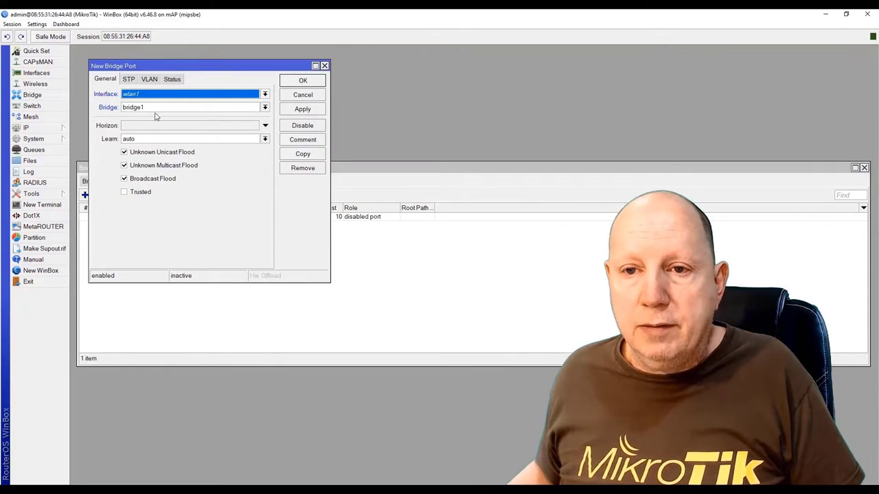
left_click(173, 95)
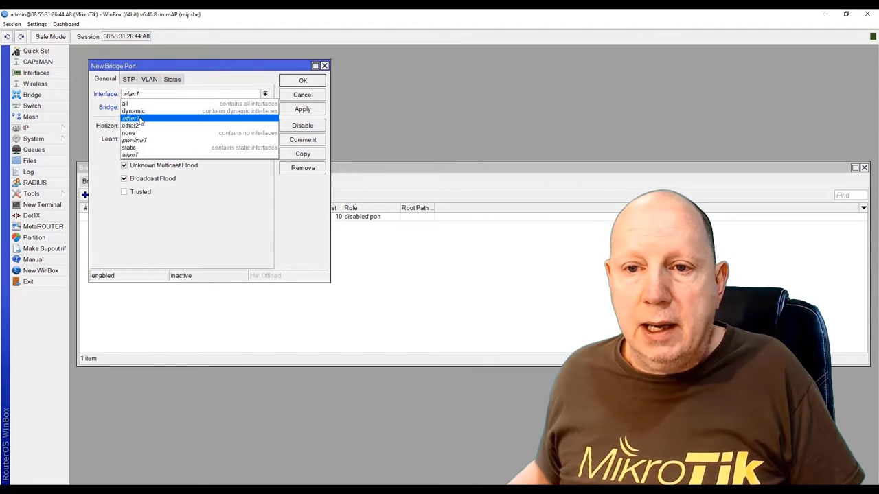
left_click(140, 118)
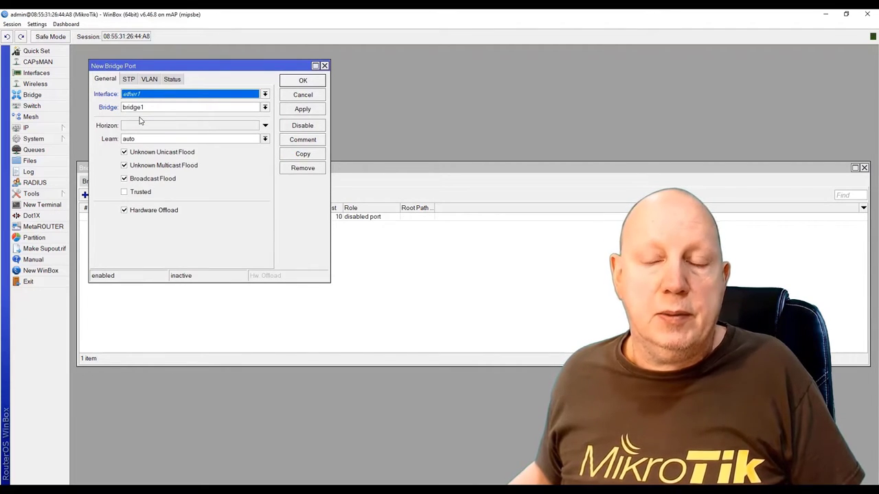
left_click(302, 81)
left_click(92, 181)
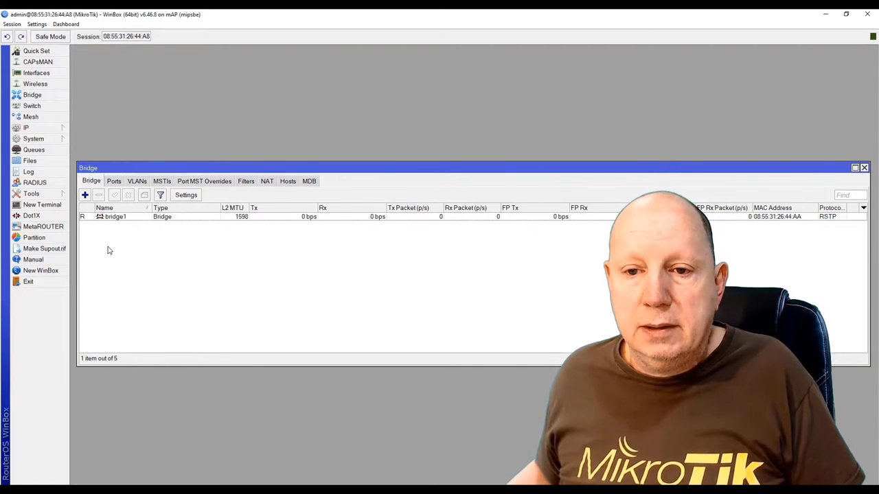
left_click(863, 168)
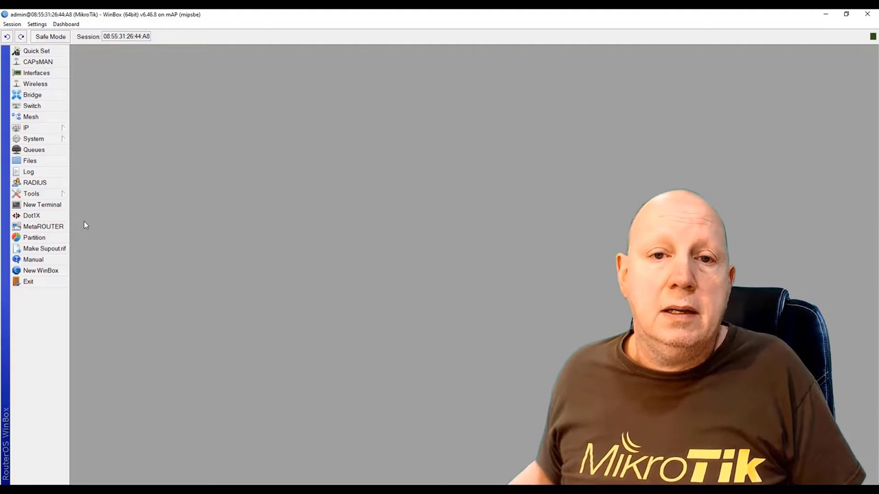
Assign the IP address 192.168.100.3/24 to the bridge1 interface and close the address list.
left_click(38, 129)
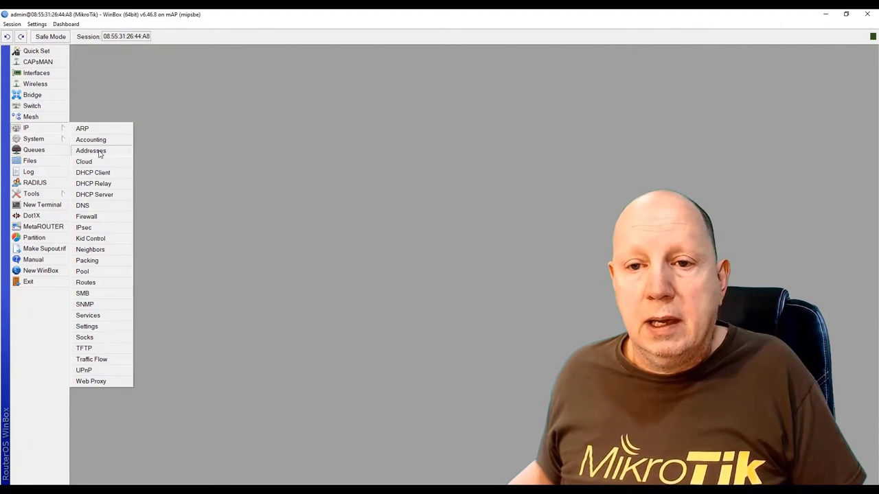
left_click(100, 152)
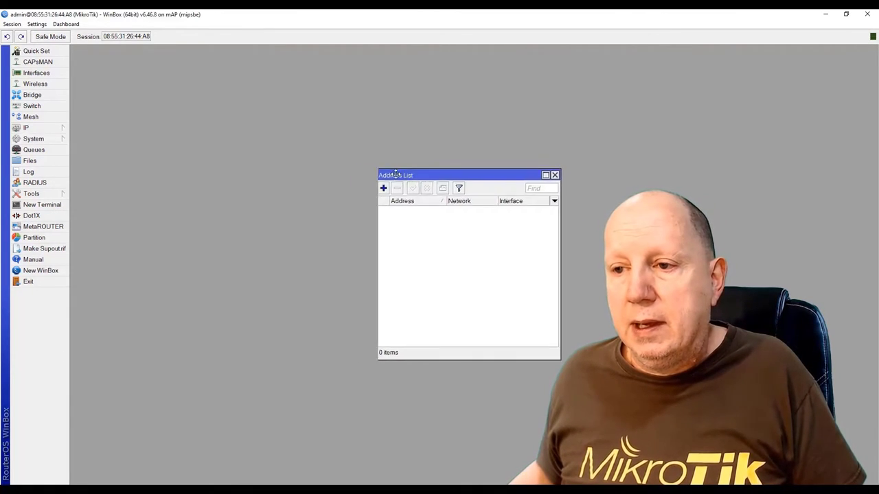
left_click_drag(394, 176, 115, 123)
left_click(109, 130)
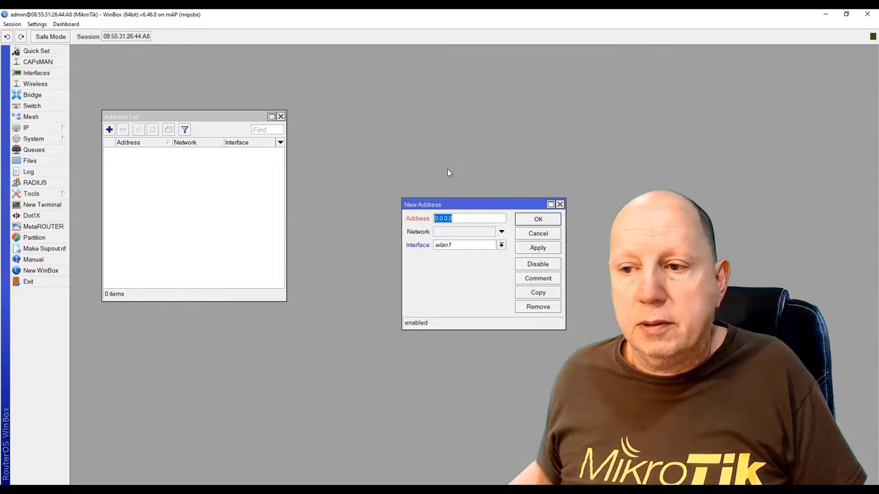
left_click_drag(478, 207, 184, 144)
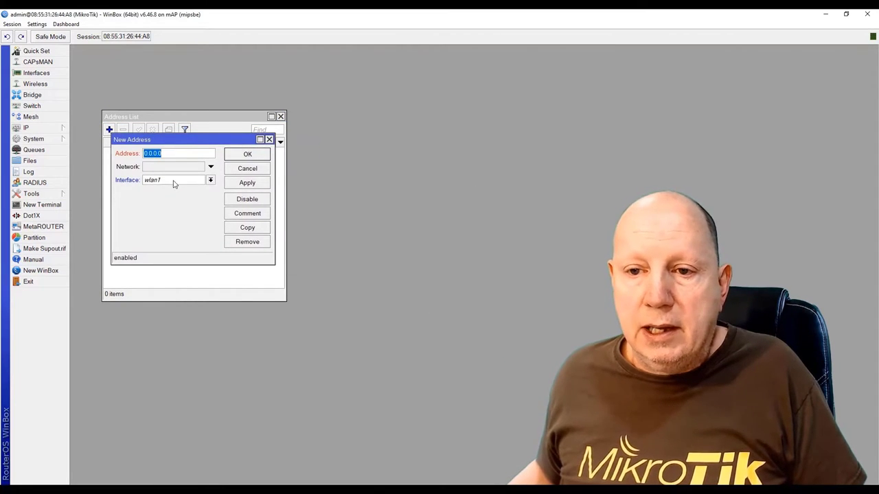
left_click(173, 182)
left_click(154, 190)
double_click(165, 153)
type("192.1")
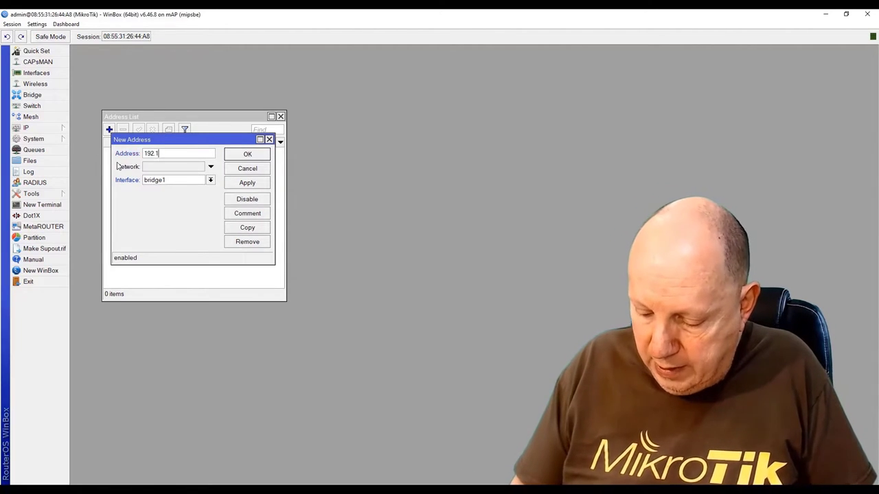
type("68.100")
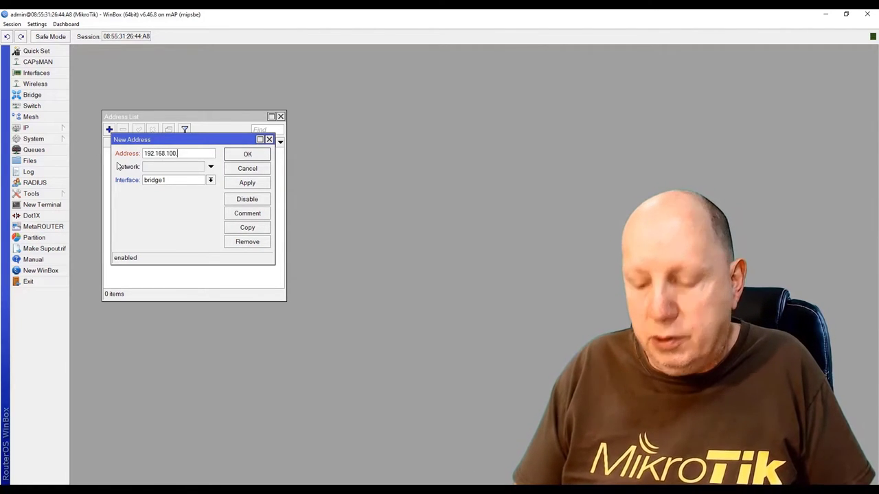
type(".3/24")
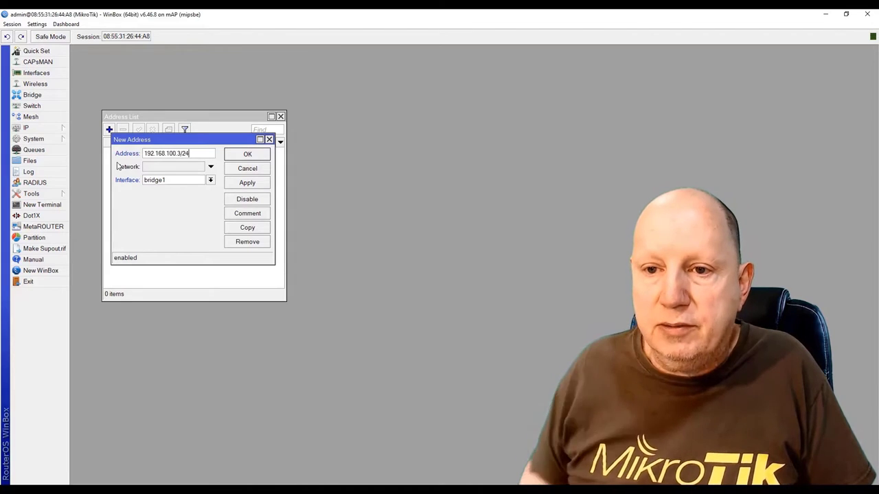
left_click(244, 155)
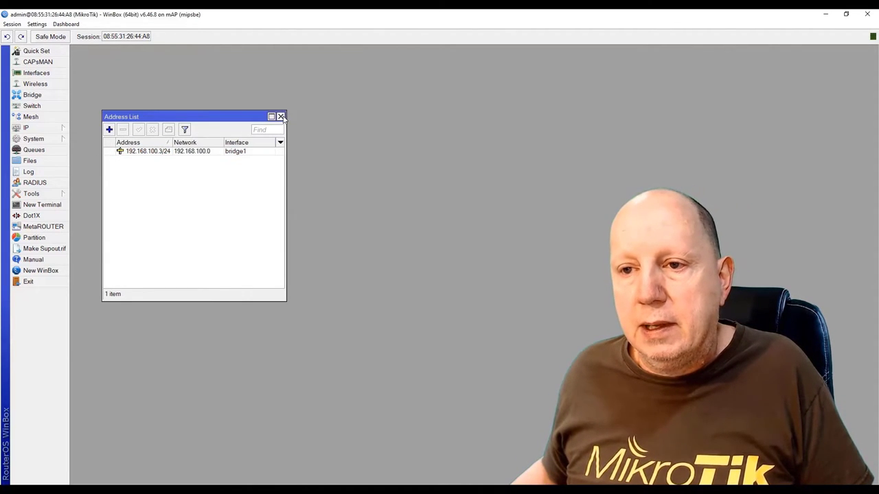
left_click(280, 117)
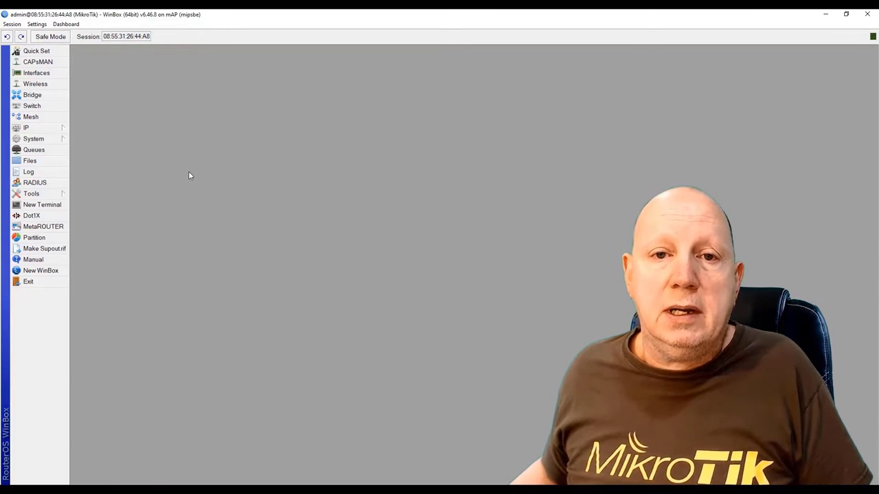
Add a default route for destination 0.0.0.0/0 with gateway 192.168.100.1.
left_click(36, 129)
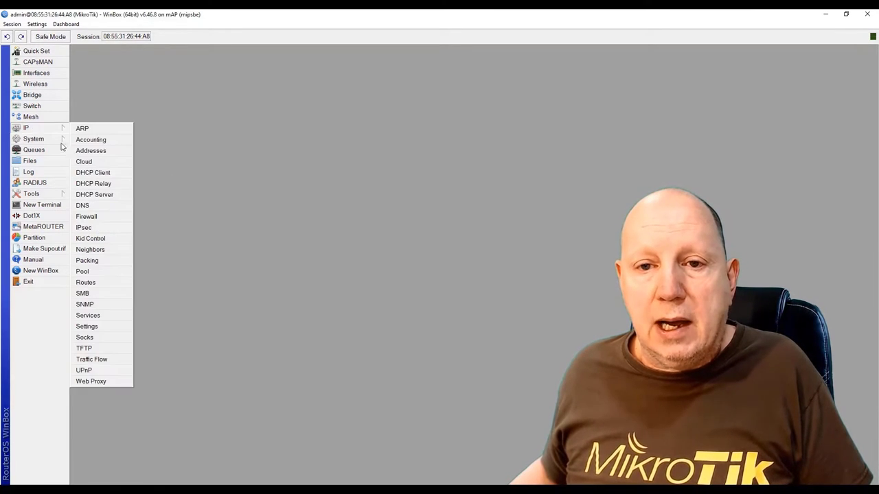
left_click(103, 281)
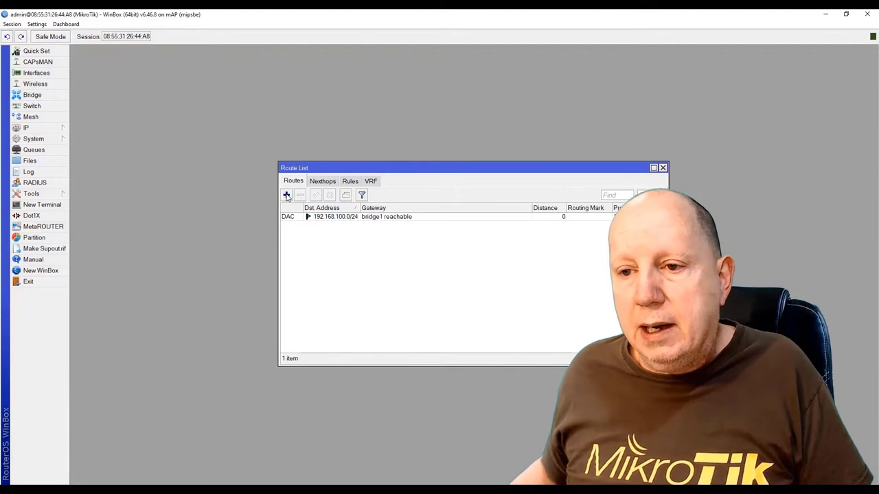
left_click(286, 195)
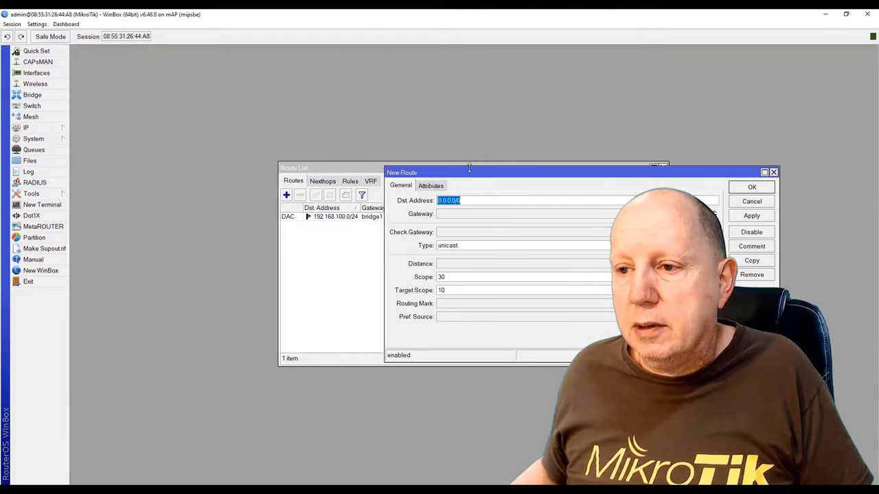
left_click_drag(469, 168, 225, 103)
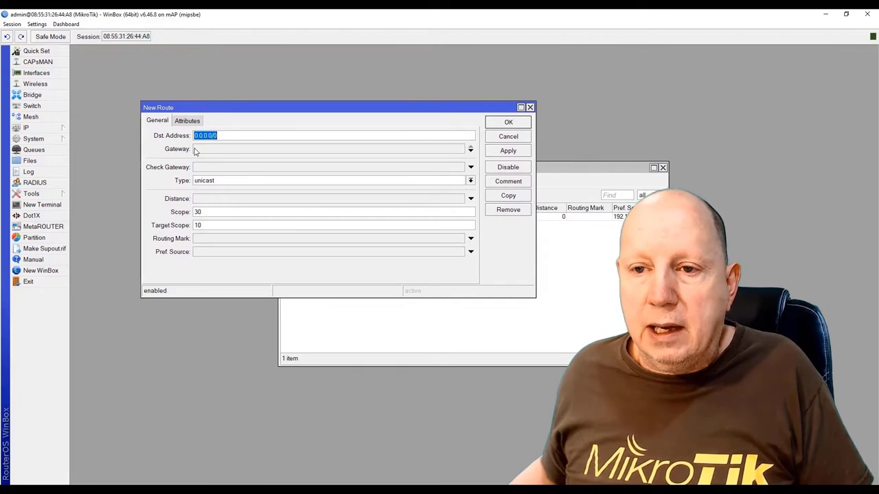
left_click(195, 151)
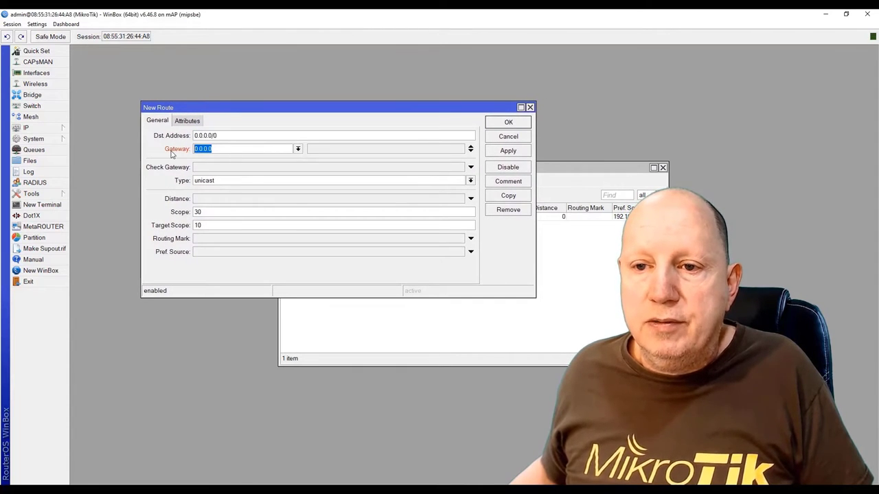
type("19")
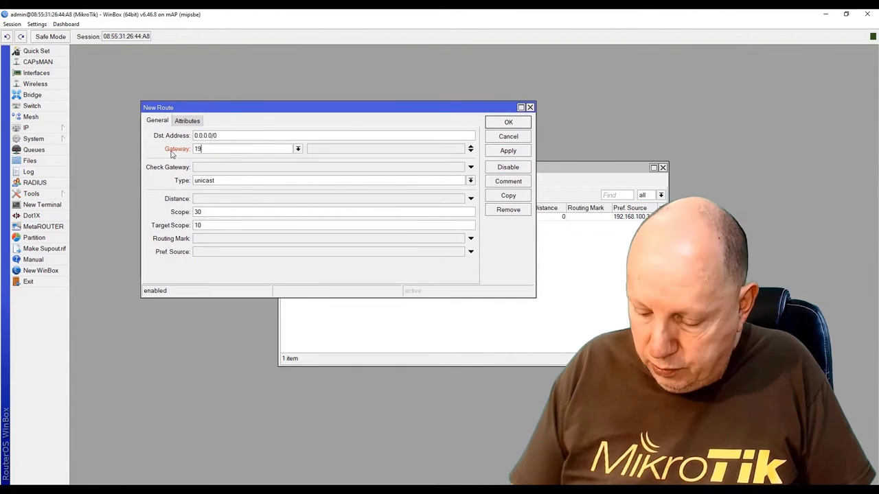
type("2.168.100.1")
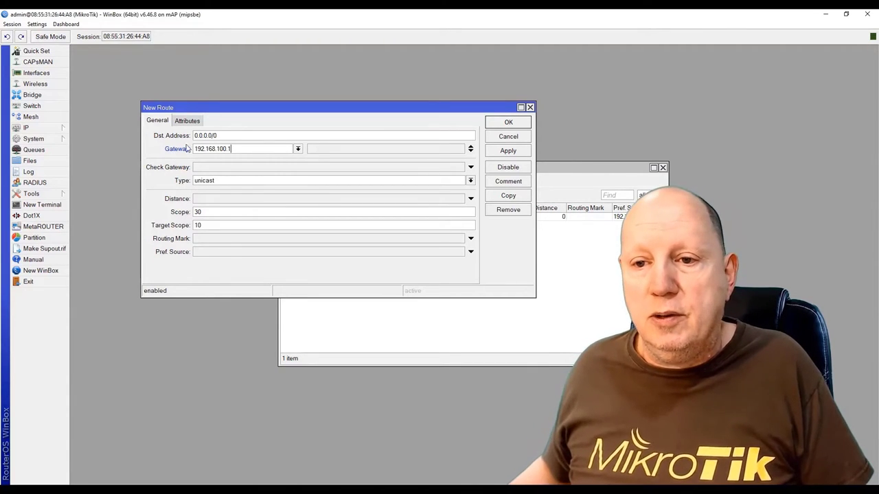
left_click(510, 124)
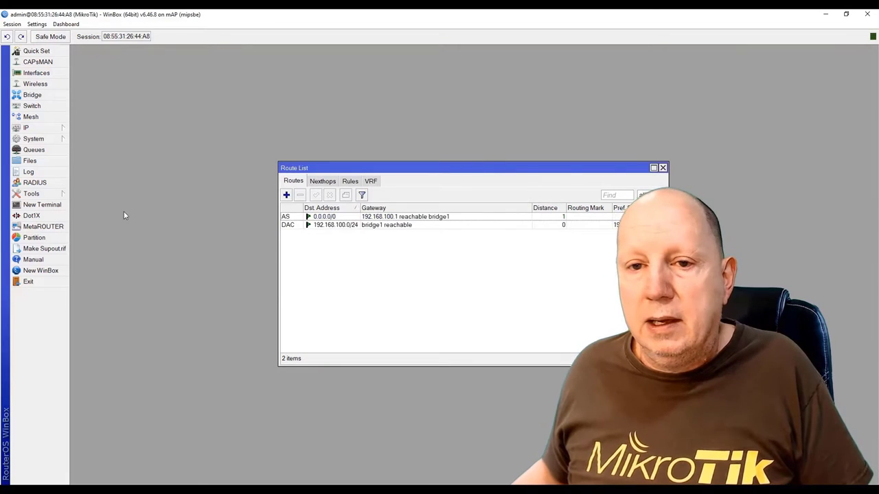
Set the DNS servers to 8.8.8.8 and 1.1.1.1 and save the DNS settings.
left_click(31, 129)
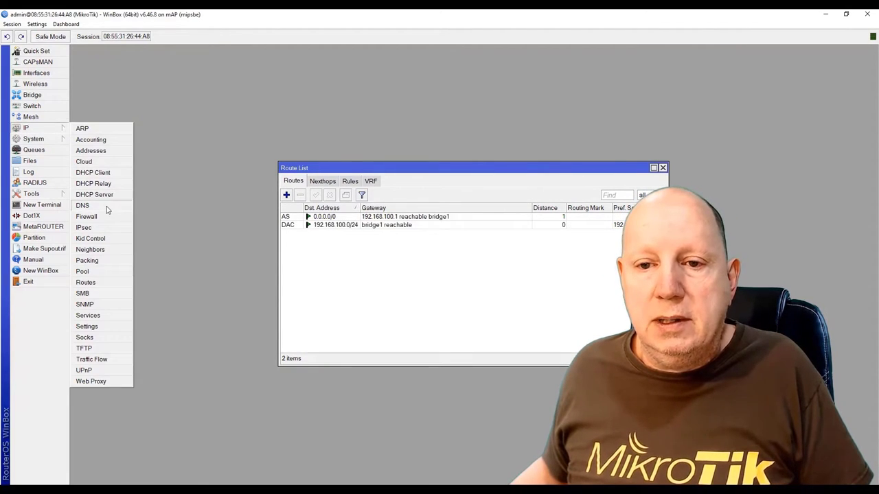
left_click(110, 206)
left_click(454, 195)
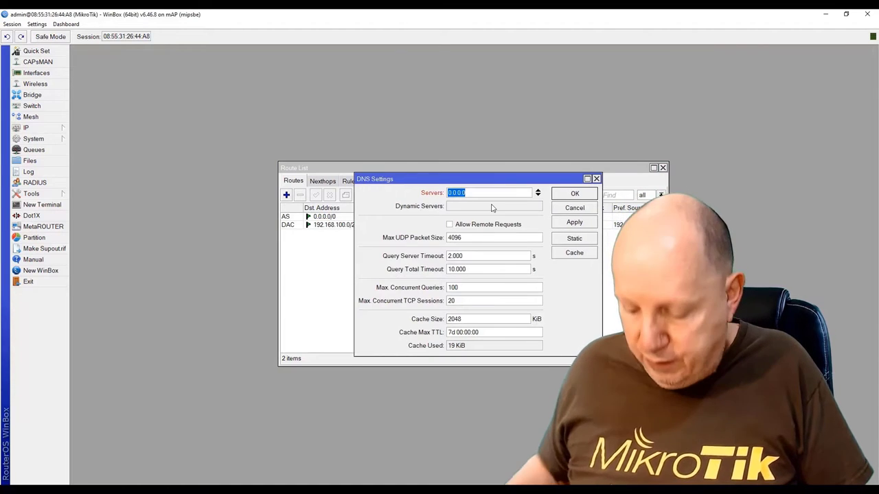
type("8.8.8.8")
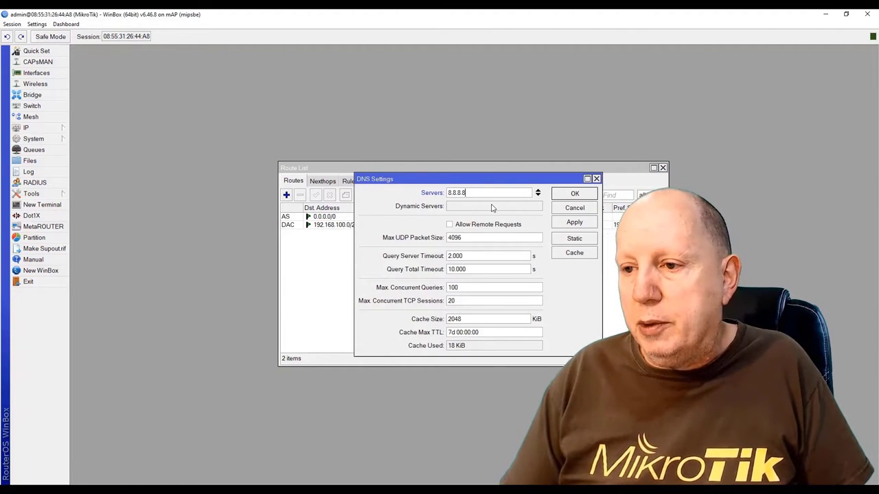
left_click(537, 195)
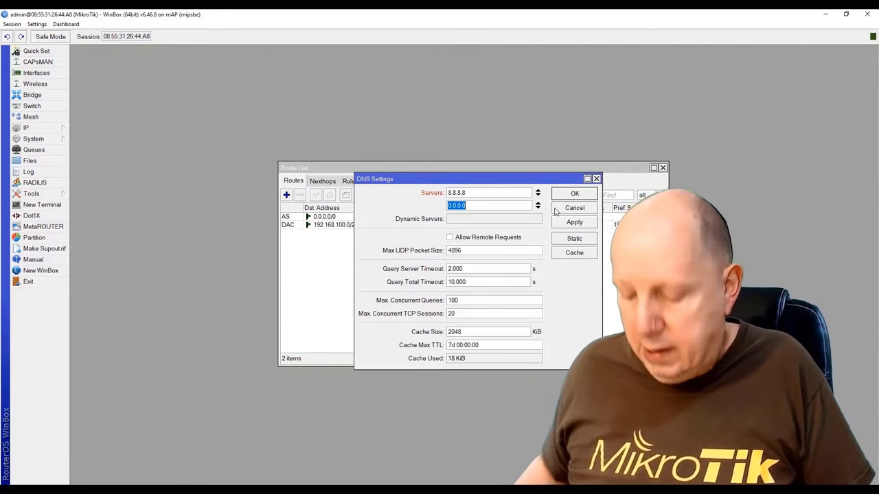
type("1.1.1.1")
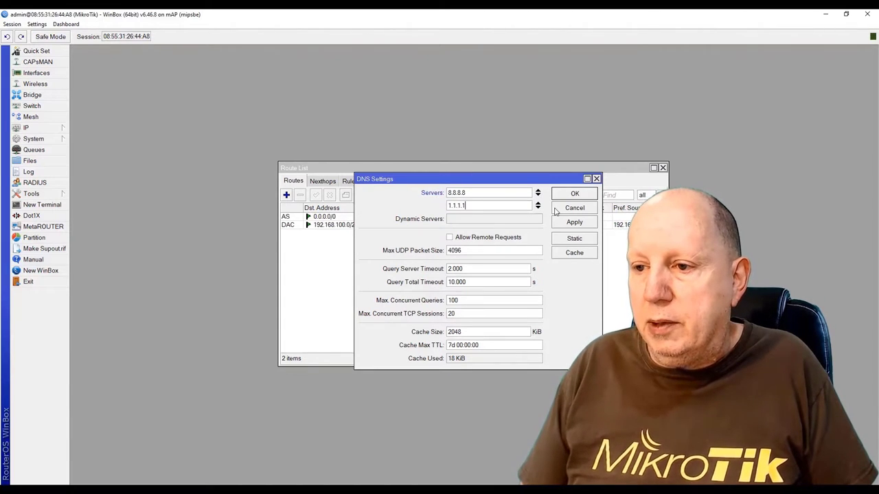
left_click(570, 223)
left_click(579, 195)
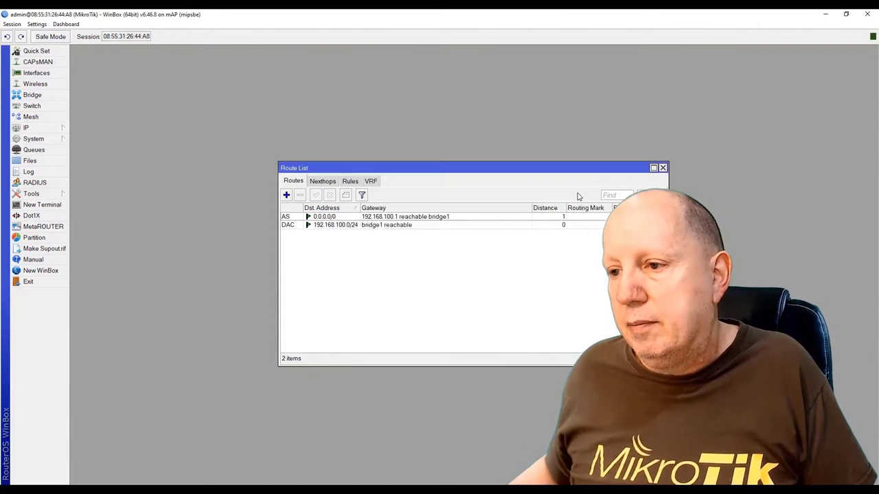
Close the route list and set the country of the wlan1 wireless interface to belgium.
left_click(663, 168)
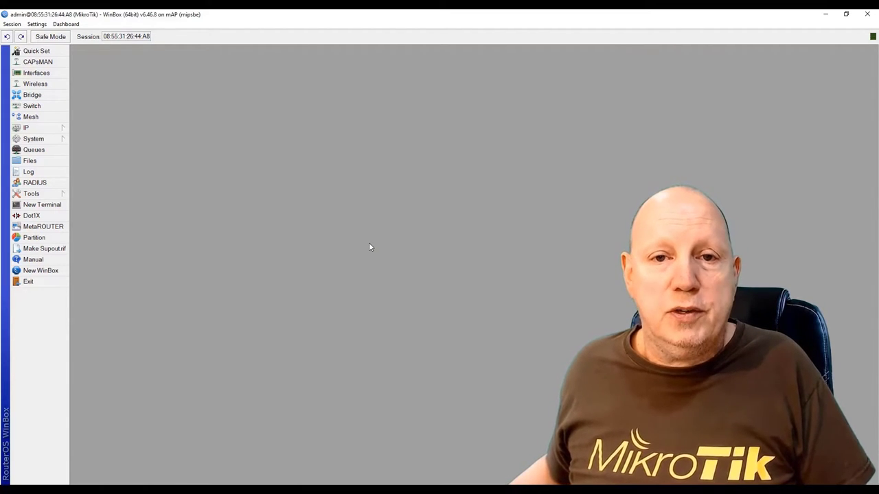
left_click(38, 85)
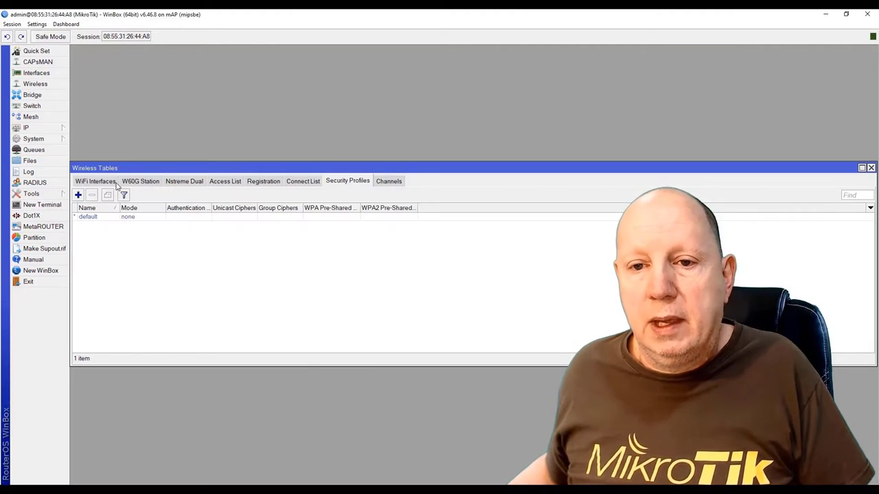
left_click(103, 183)
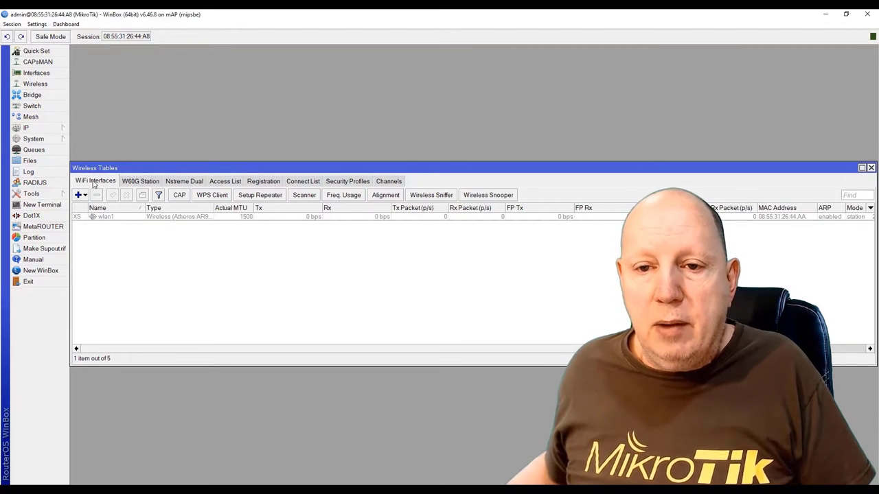
double_click(104, 217)
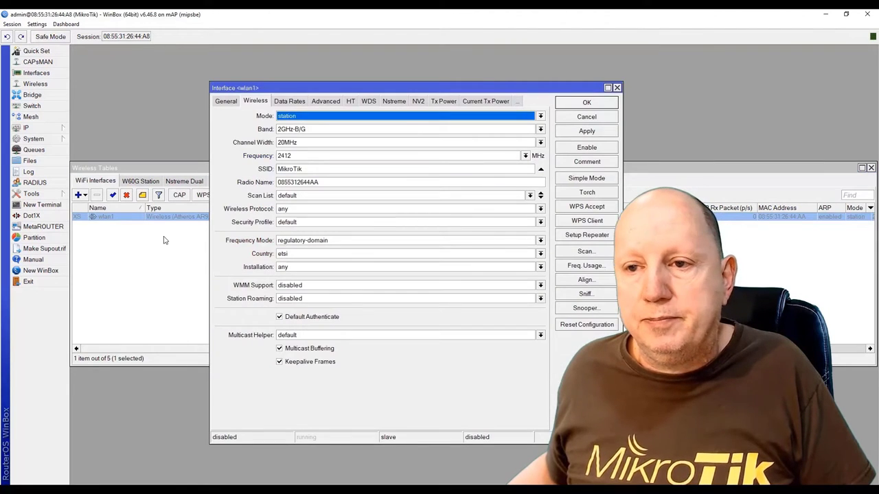
left_click_drag(365, 87, 226, 51)
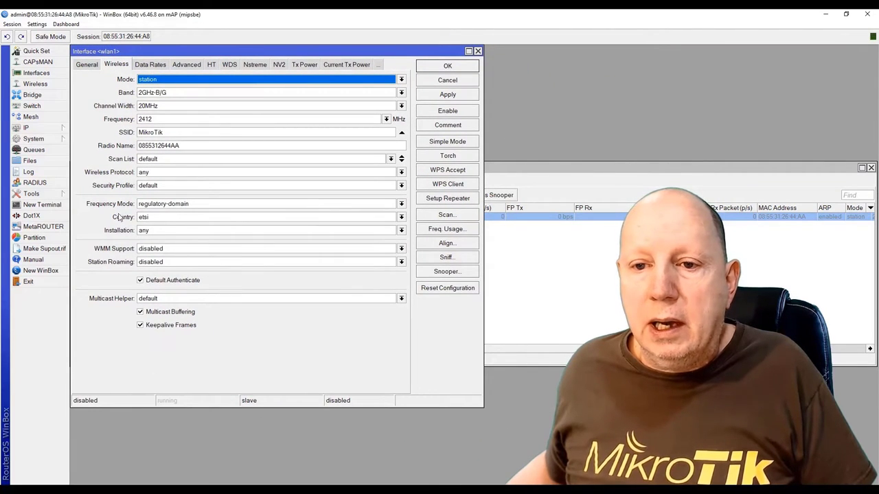
left_click(157, 219)
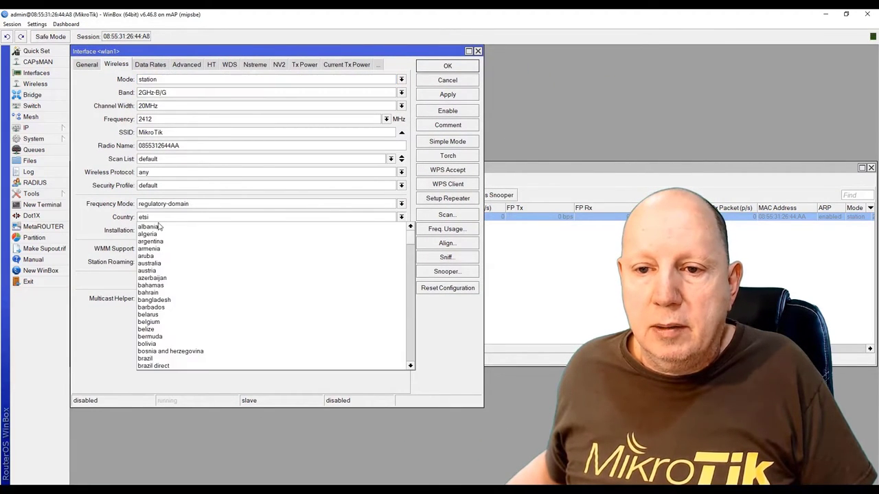
left_click(149, 322)
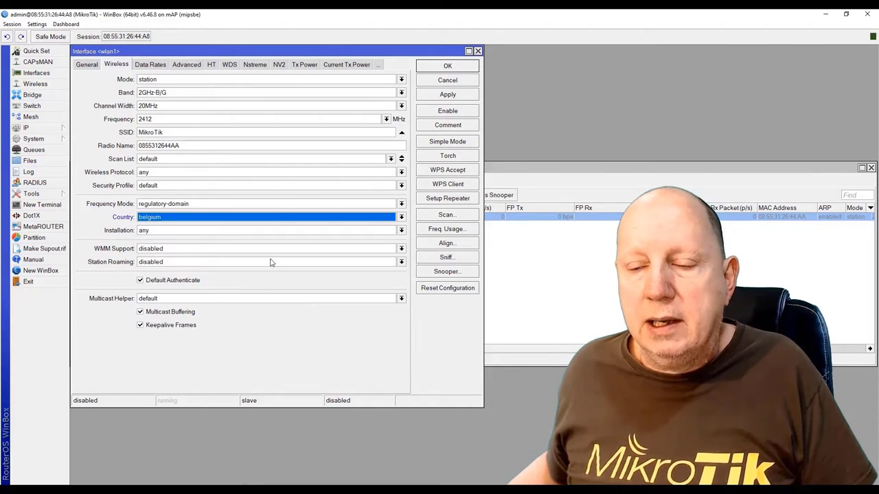
Scan for wireless networks on wlan1 and connect to the PtP-VLAN access point.
left_click(435, 217)
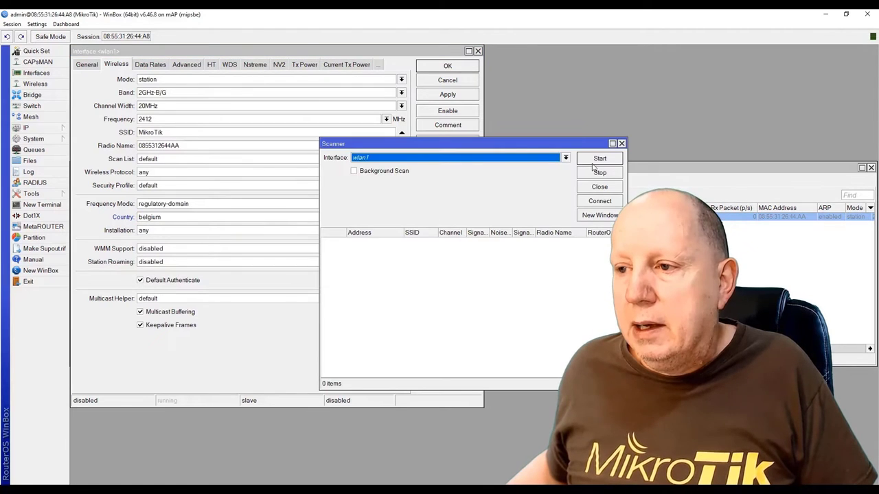
left_click(599, 158)
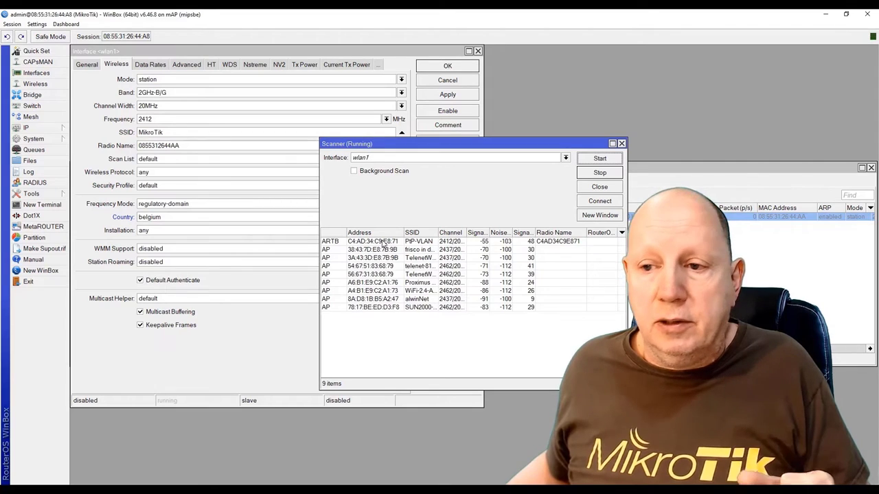
left_click(427, 244)
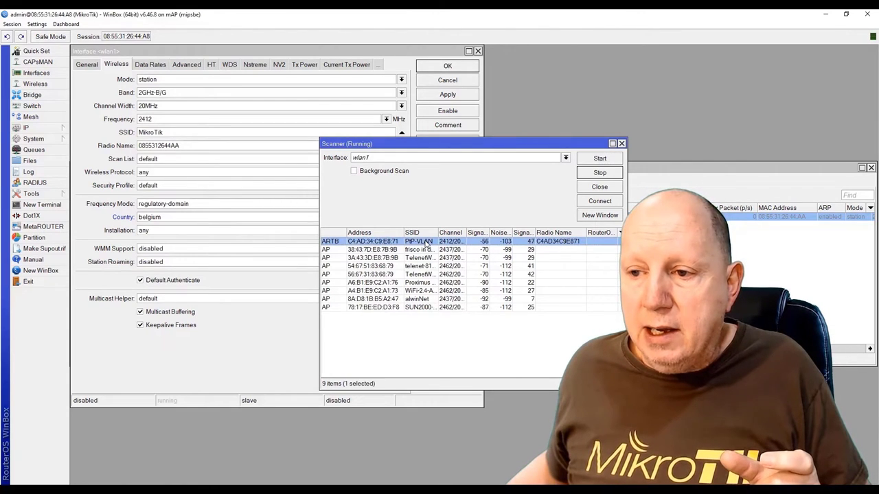
left_click(598, 202)
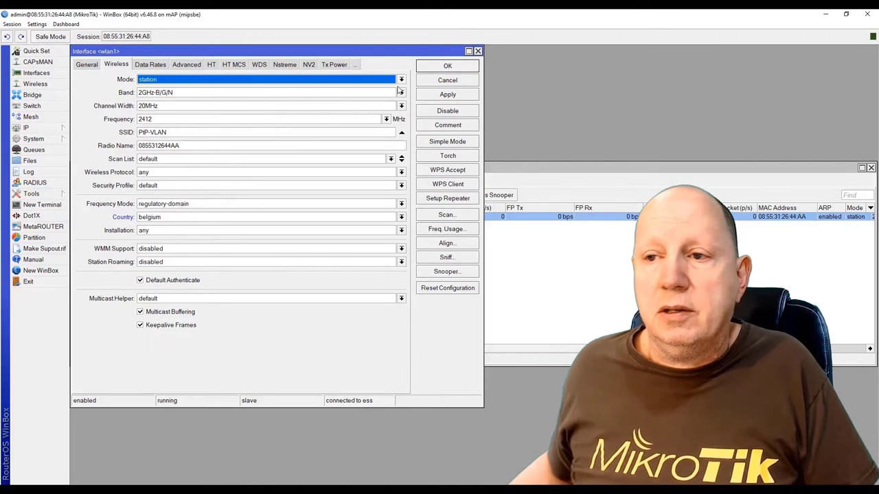
Set the wlan1 interface mode to station bridge and save the wireless settings.
left_click(401, 80)
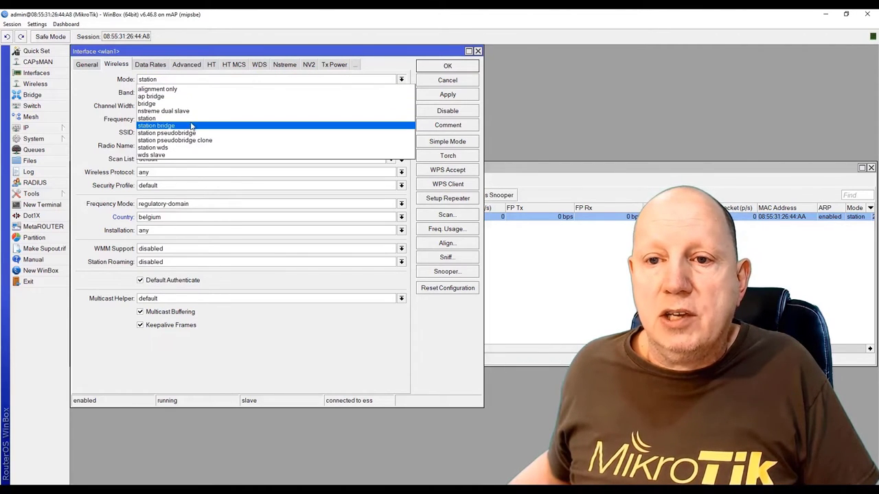
left_click(184, 120)
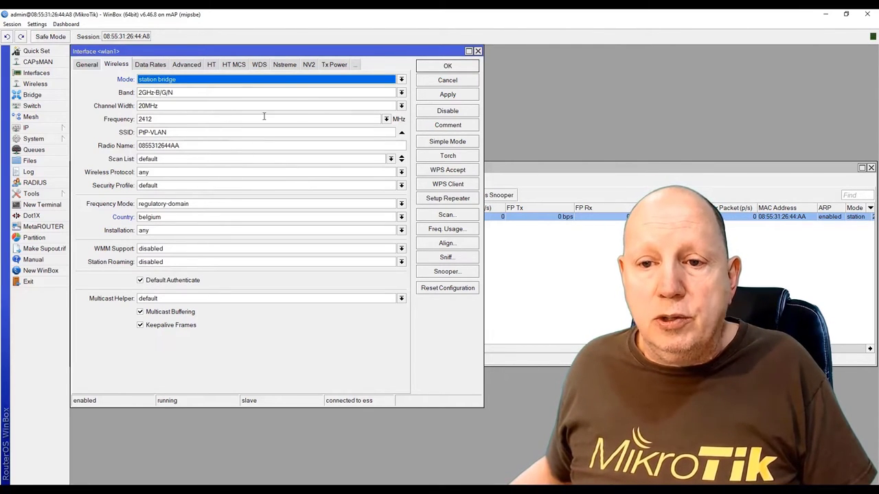
left_click(456, 95)
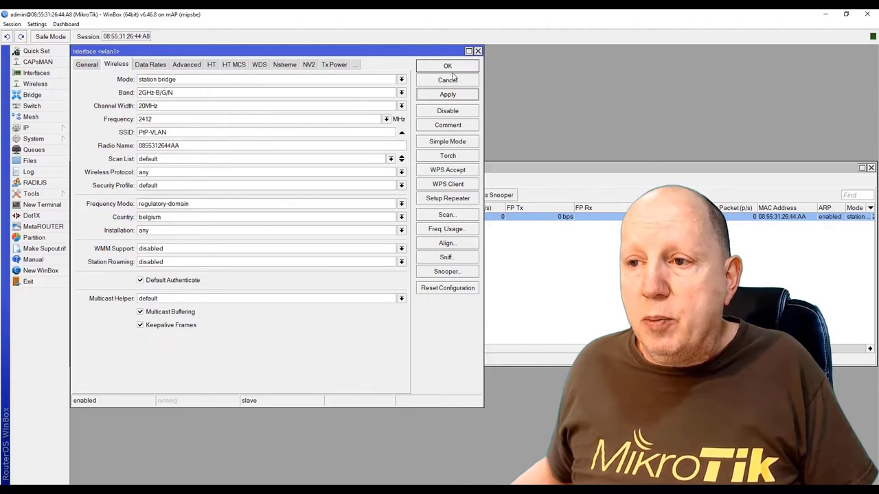
left_click(448, 66)
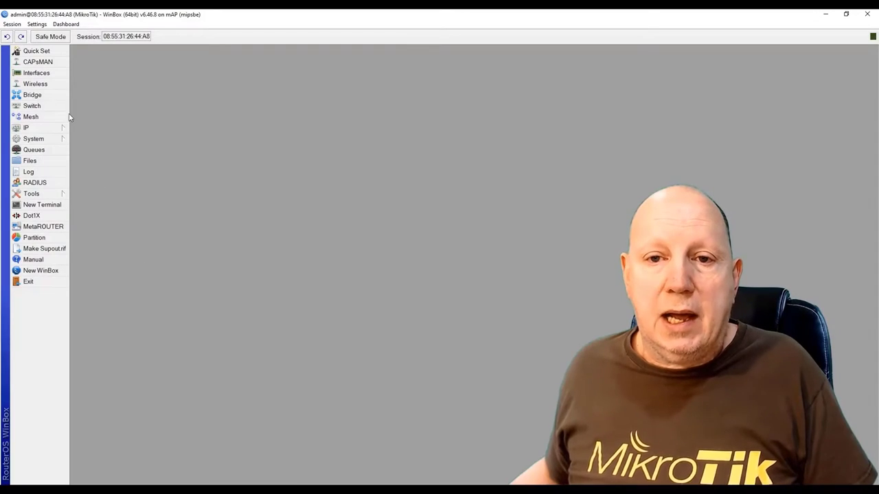
Create a new bridge VLAN entry on bridge1 with VLAN IDs 100 and 110.
left_click(41, 95)
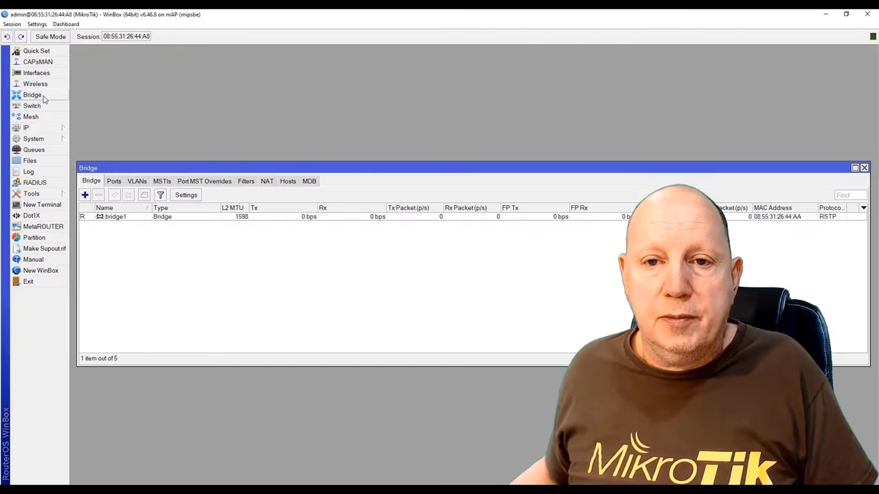
left_click(137, 182)
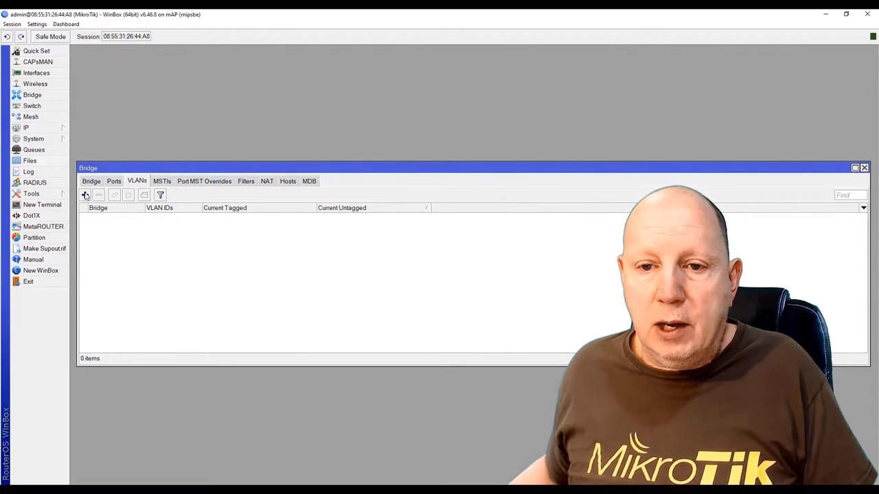
left_click(86, 196)
left_click_drag(496, 205, 129, 74)
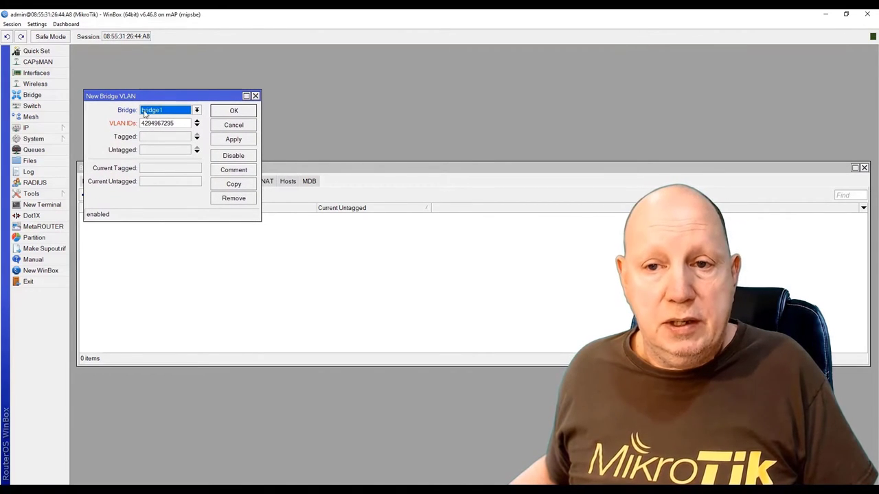
left_click_drag(178, 122, 114, 129)
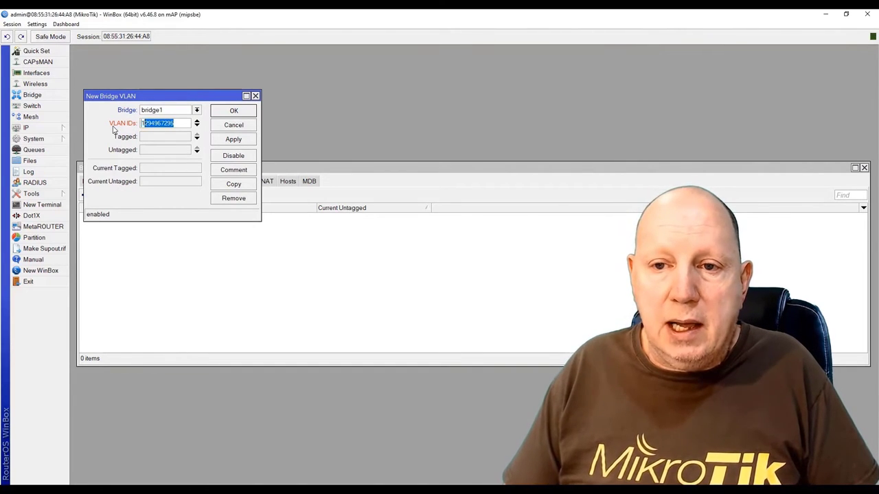
type("100")
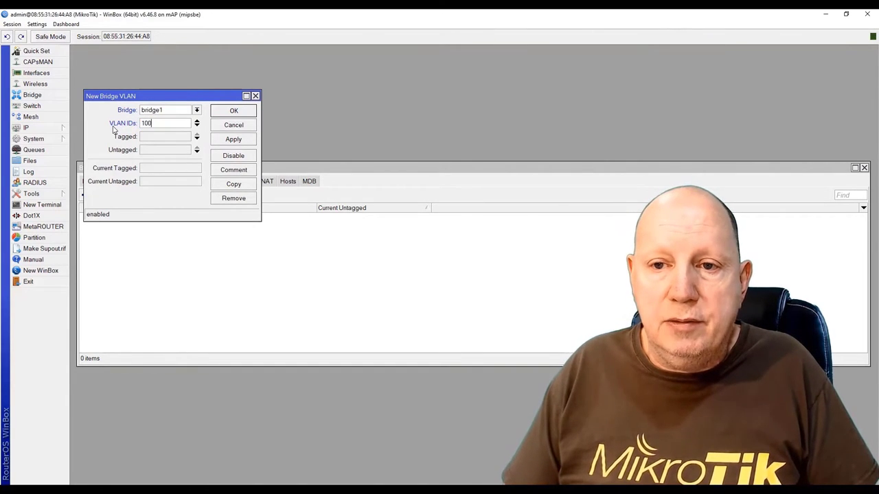
left_click(197, 126)
type("110")
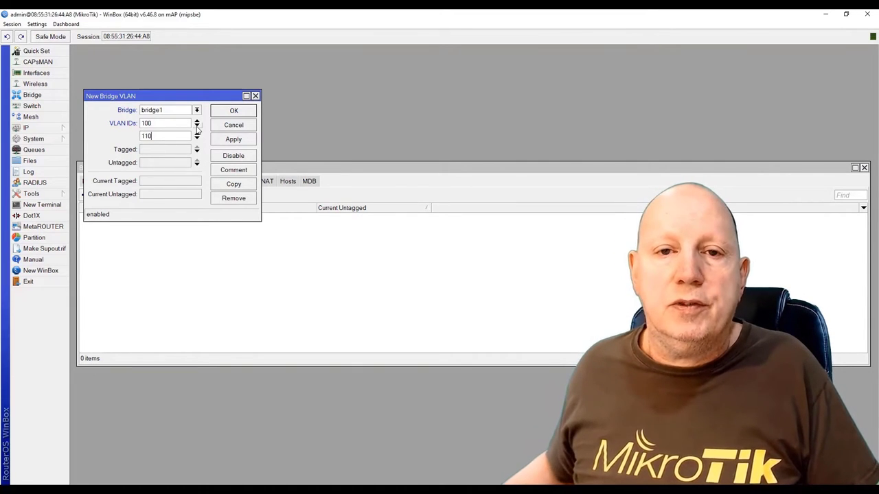
Add wlan1 and ether1 as tagged interfaces in the new bridge VLAN entry and save it.
left_click(155, 149)
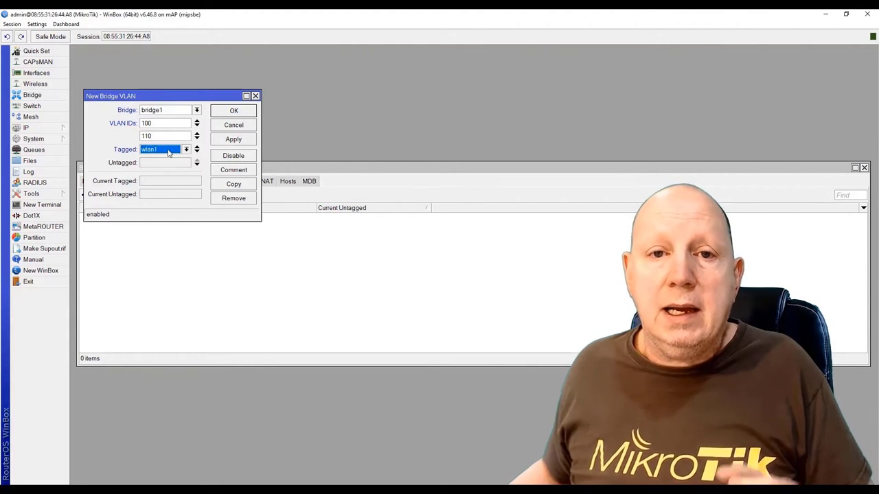
left_click(197, 152)
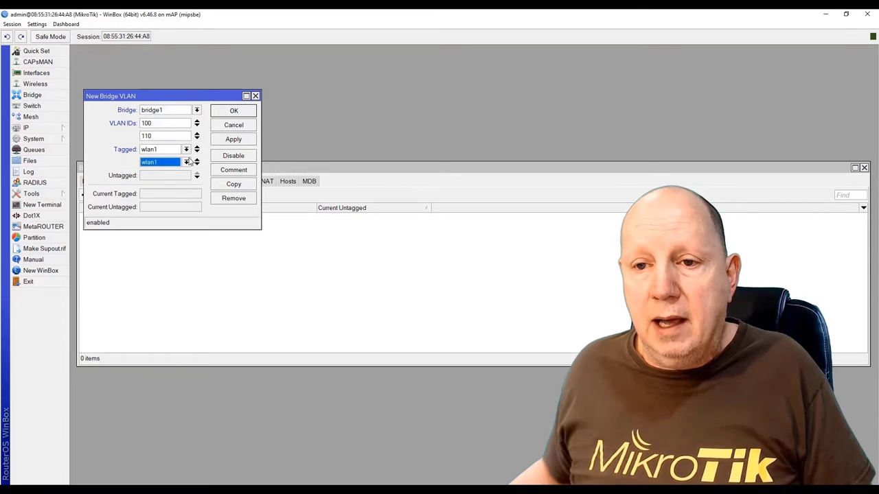
left_click(186, 162)
left_click(160, 180)
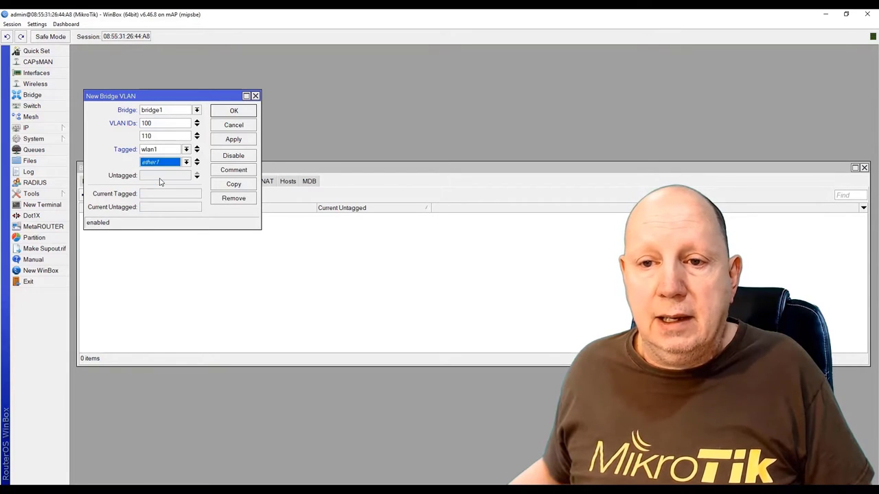
left_click(227, 140)
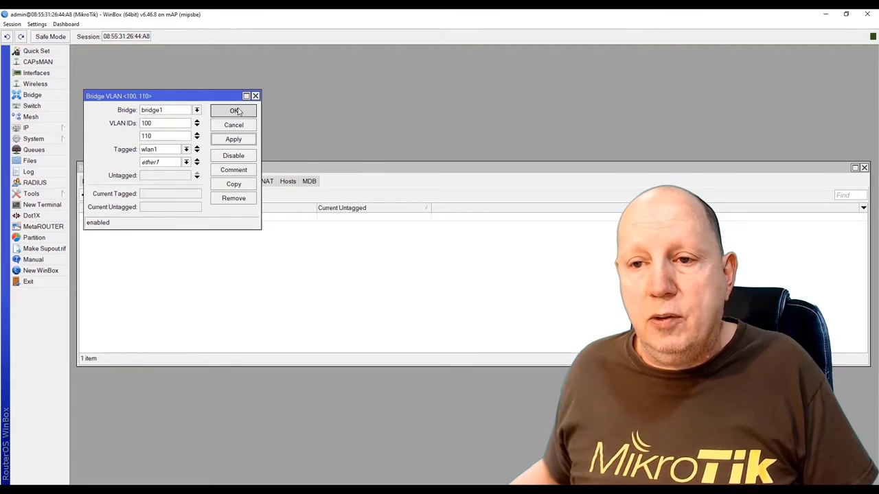
left_click(234, 110)
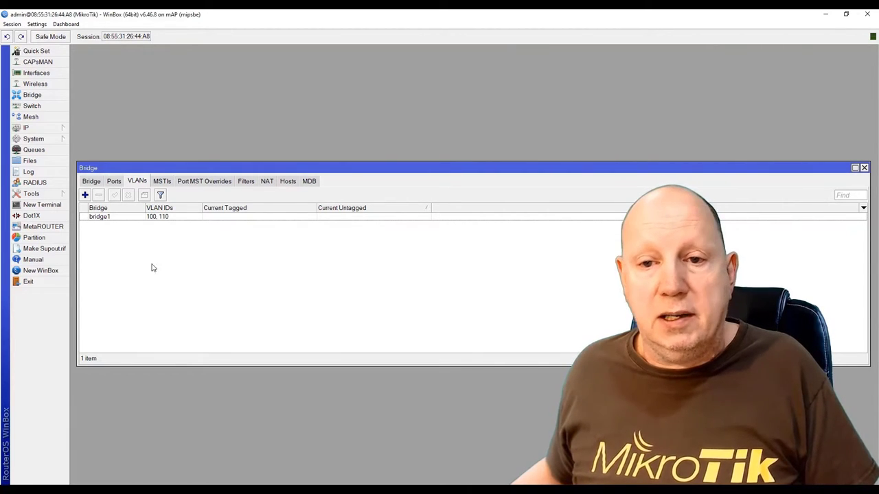
Enable VLAN filtering on bridge1 with PVID 100 and ingress filtering, and save the bridge settings.
left_click(91, 181)
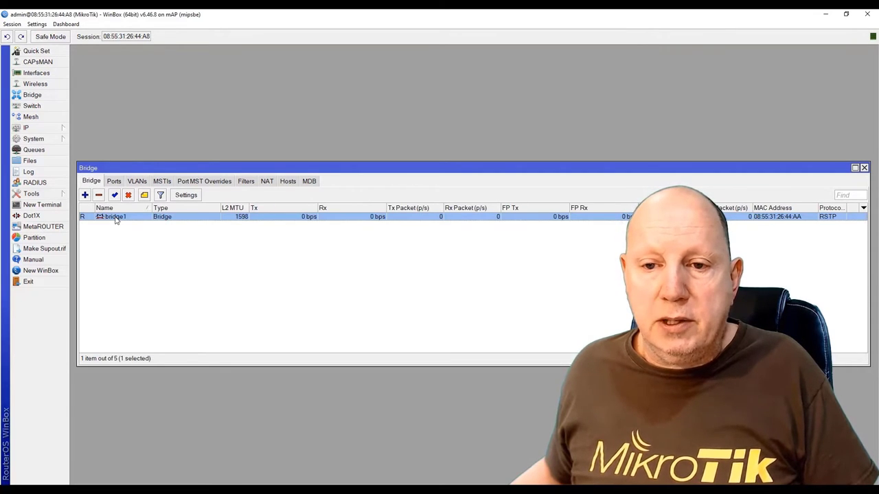
double_click(114, 217)
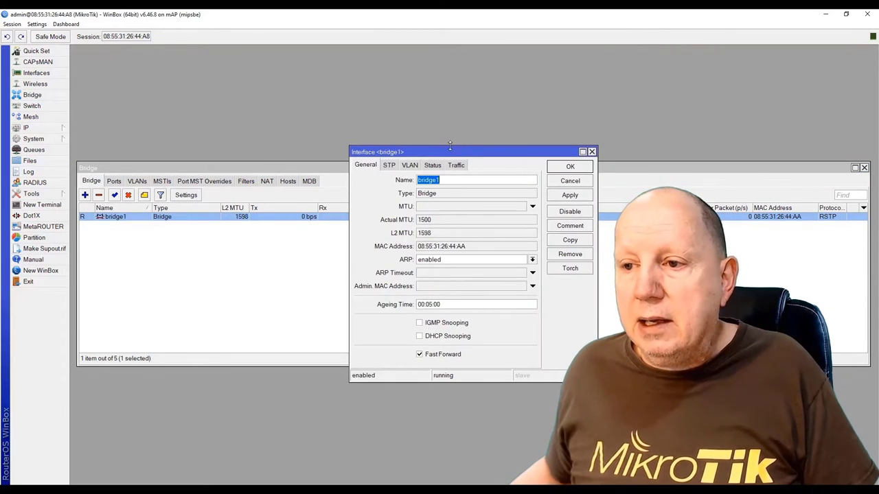
left_click_drag(453, 146, 453, 93)
left_click(409, 112)
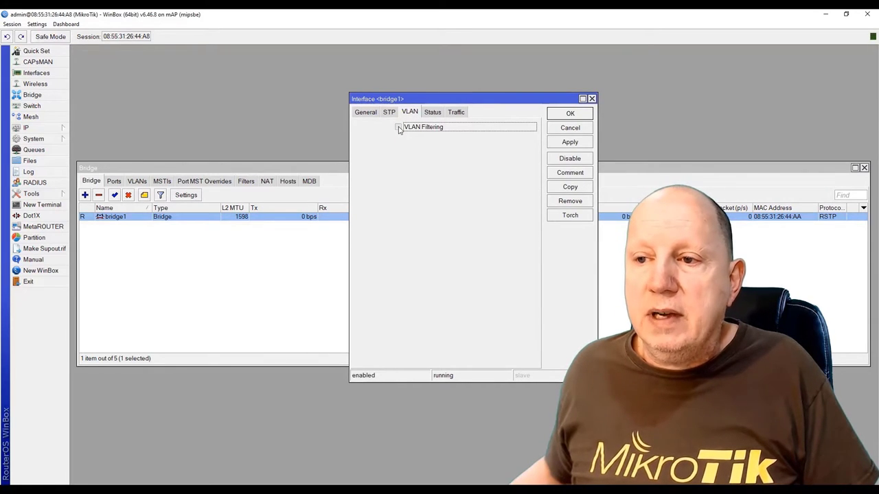
left_click(398, 129)
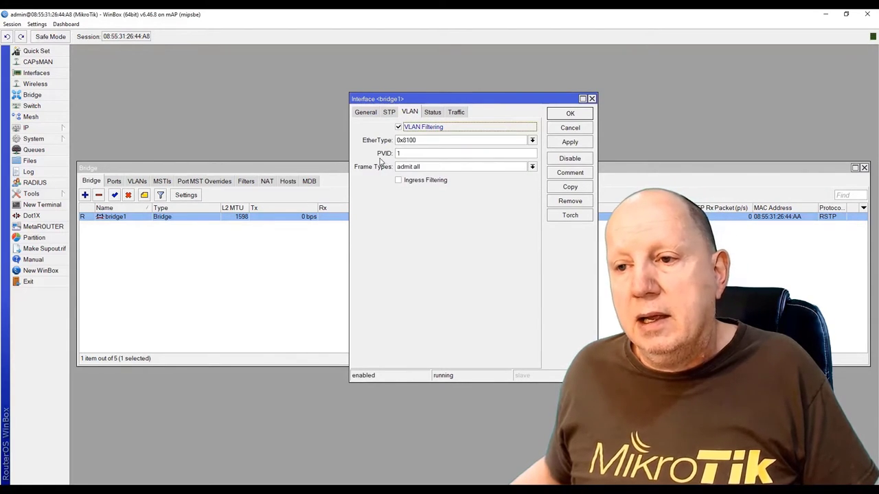
left_click(404, 153)
type("00")
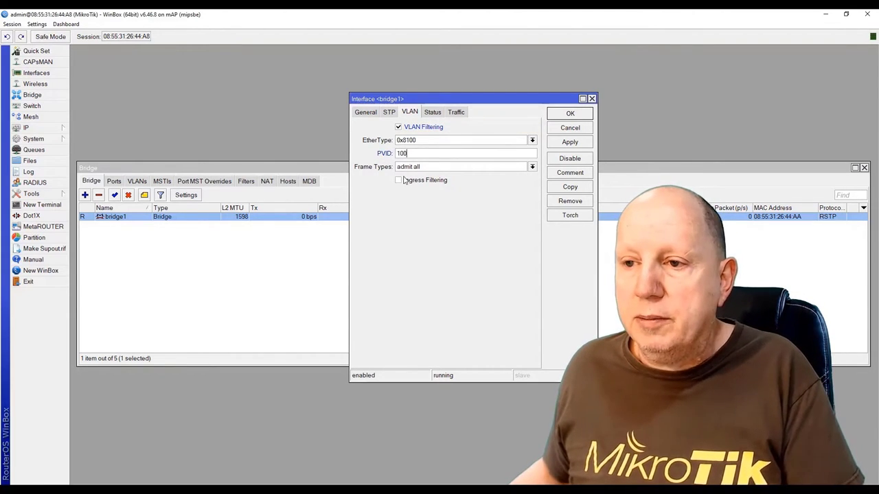
key("Tab")
key("Tab")
left_click(398, 181)
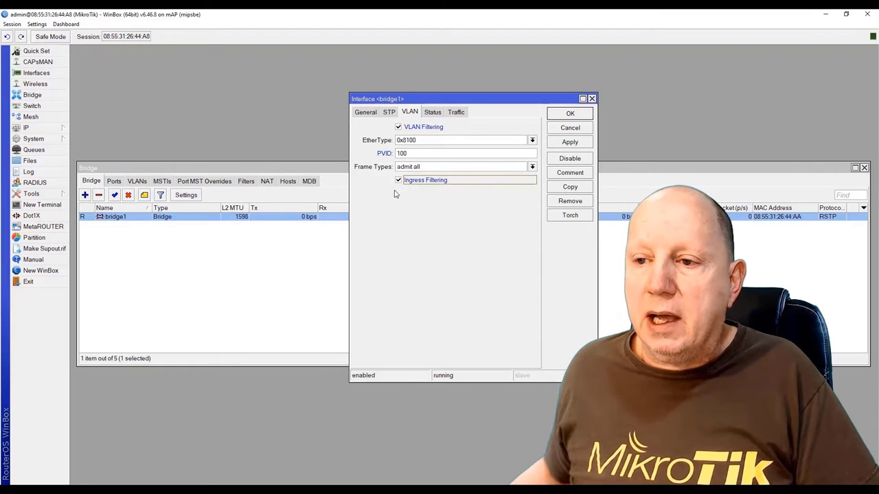
left_click(571, 114)
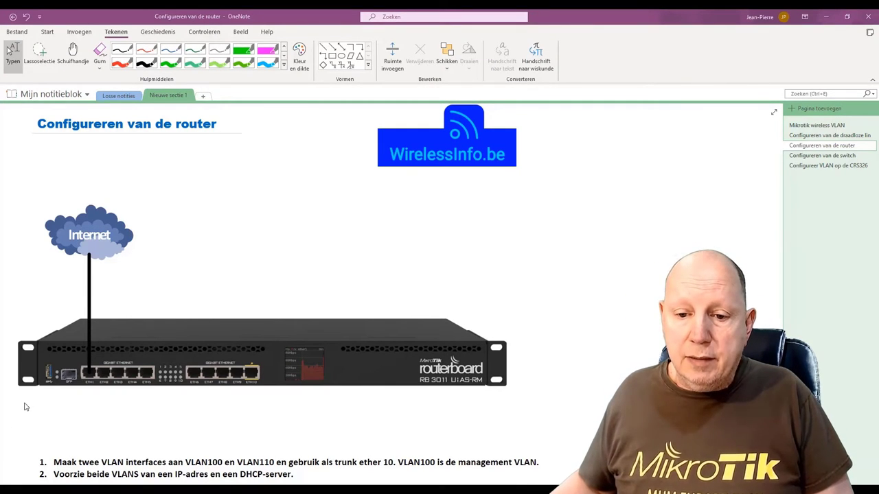
Review the router configuration tasks on the OneNote page "Configureren van de router".
scroll(26, 406, "down", 2)
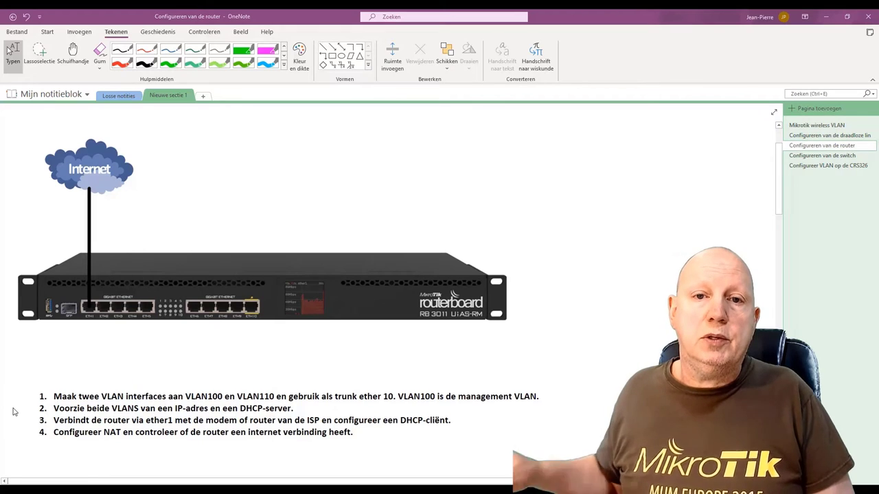
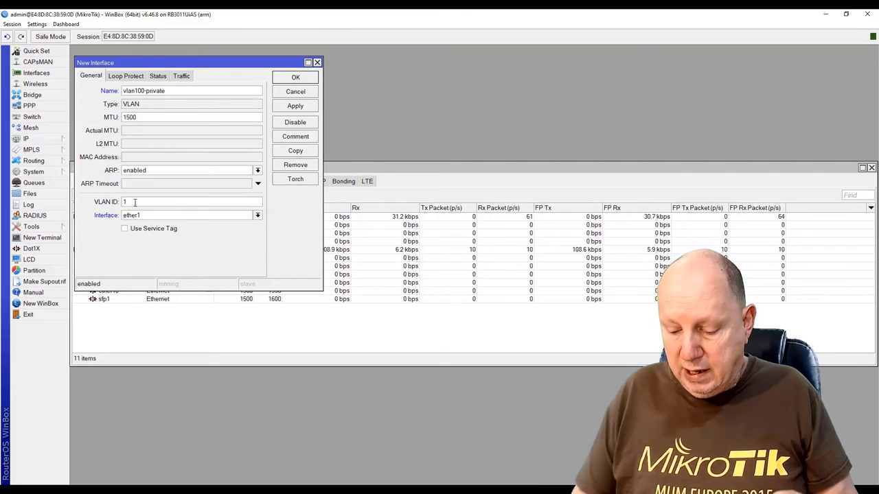
Set the vlan100-private interface's VLAN ID to 100, attach it to ether10 and save it.
type("00")
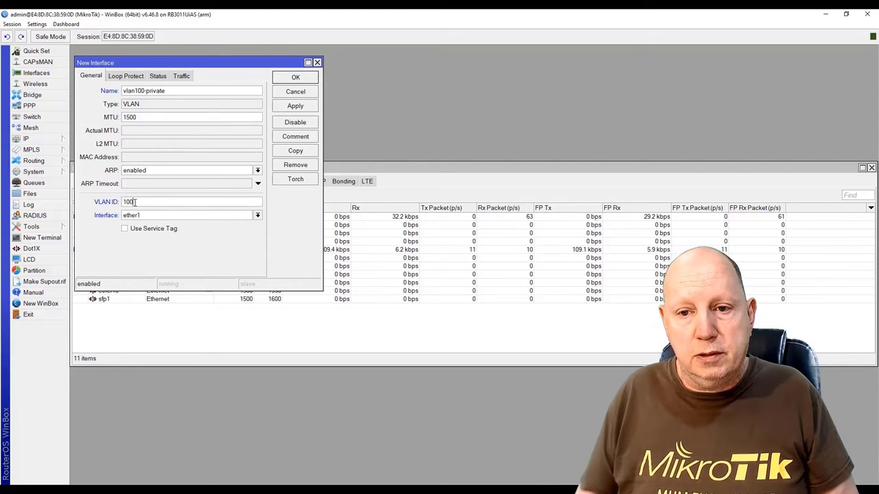
left_click(257, 216)
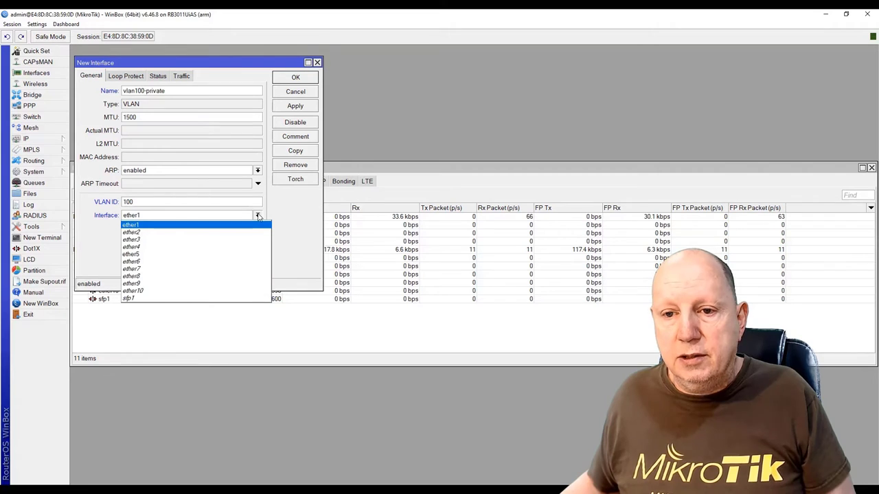
left_click(148, 291)
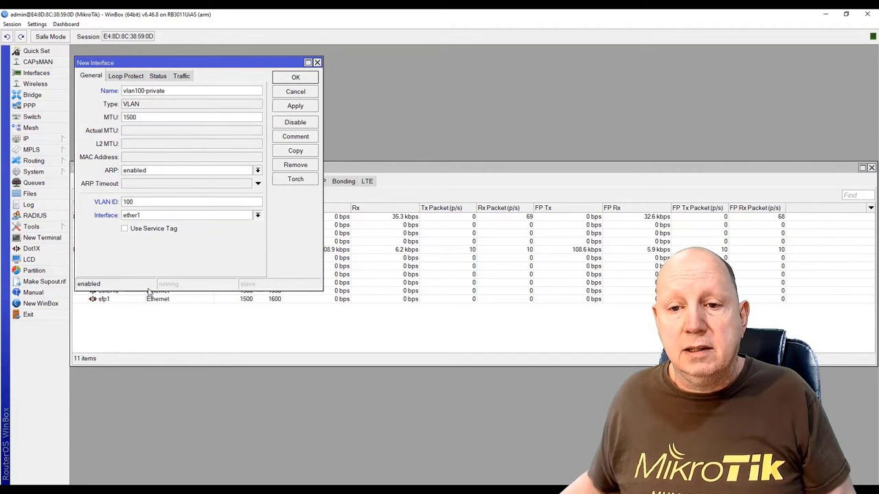
left_click(295, 78)
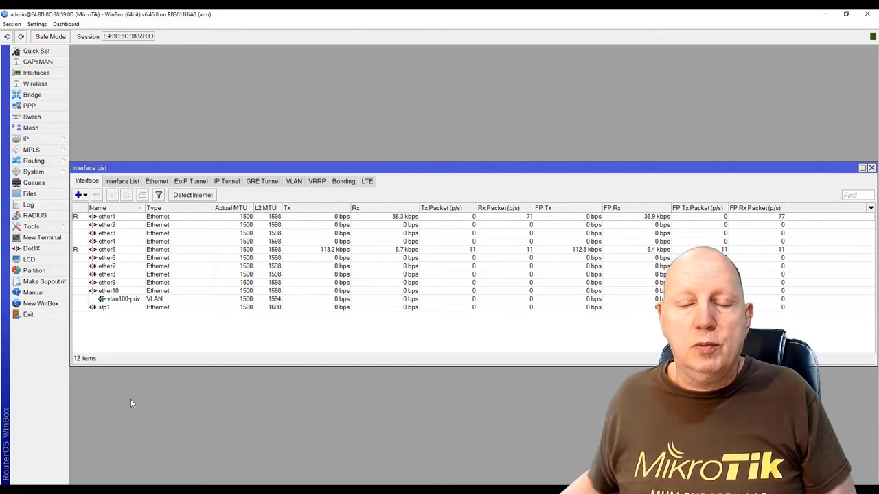
Create a VLAN interface named vlan110-guest with VLAN ID 110 on ether10, save it and close the interface list.
left_click(80, 195)
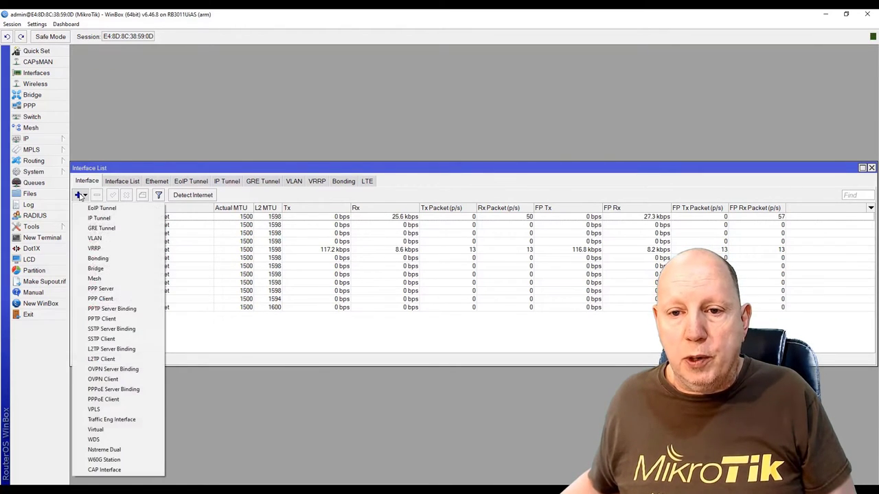
left_click(94, 239)
left_click(149, 91)
type("10")
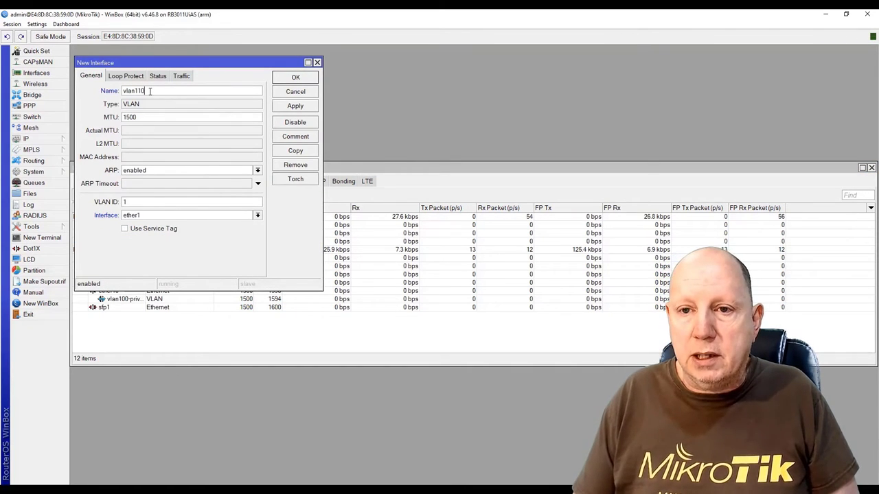
type("-guest")
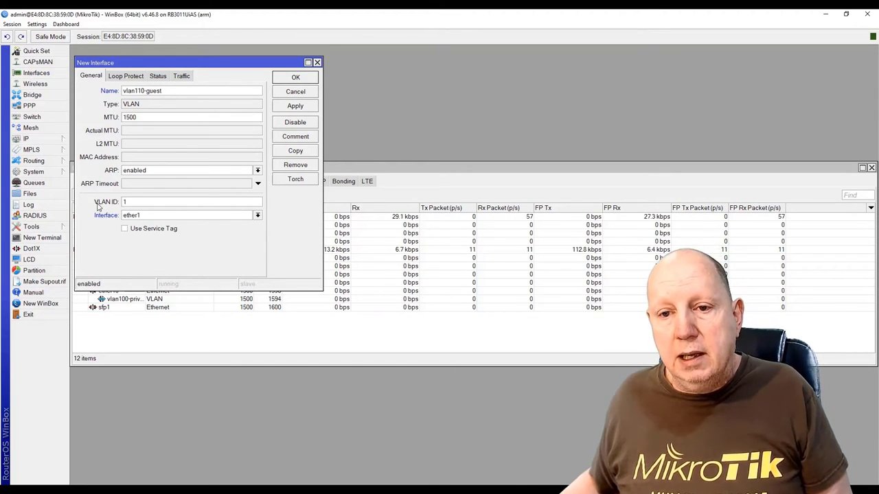
left_click(156, 200)
type("1")
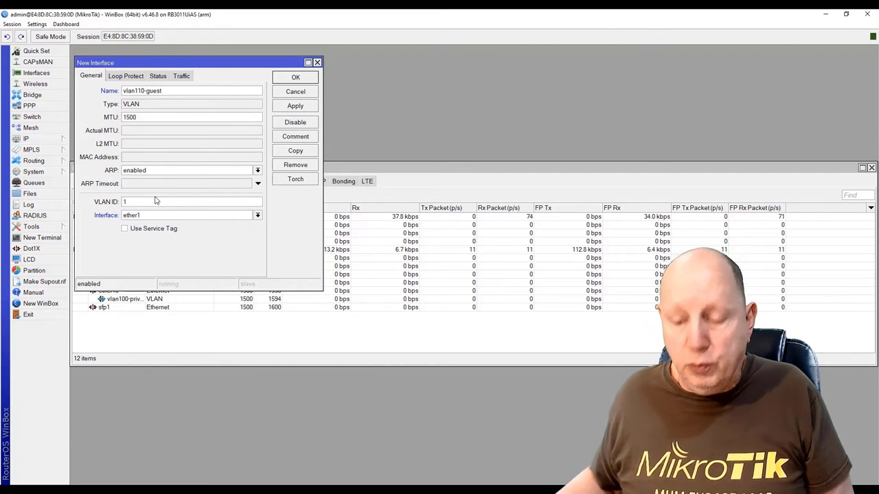
type("10")
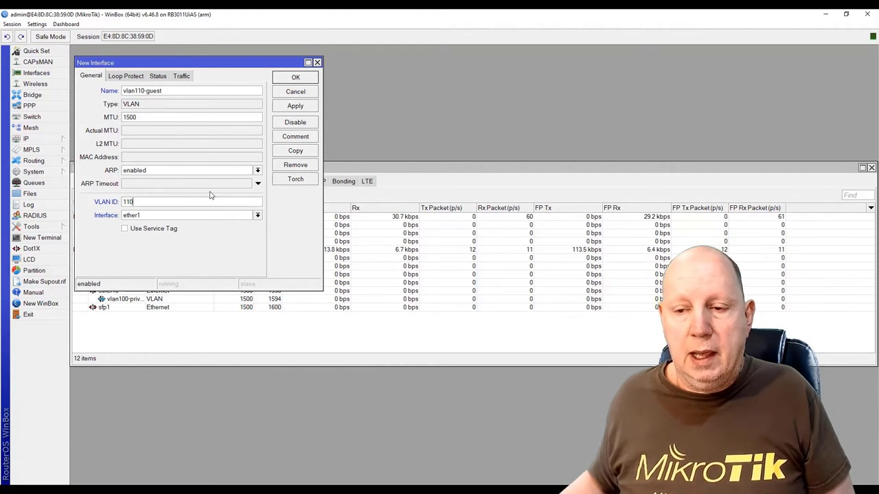
left_click(256, 216)
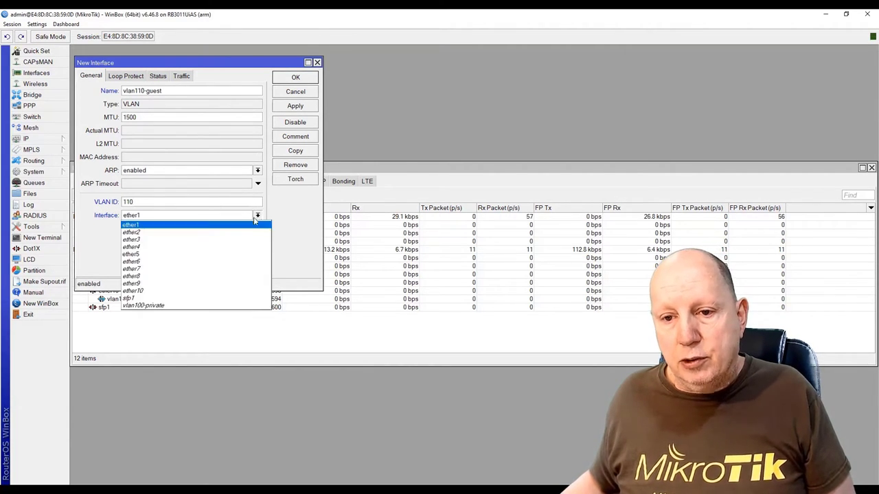
left_click(146, 293)
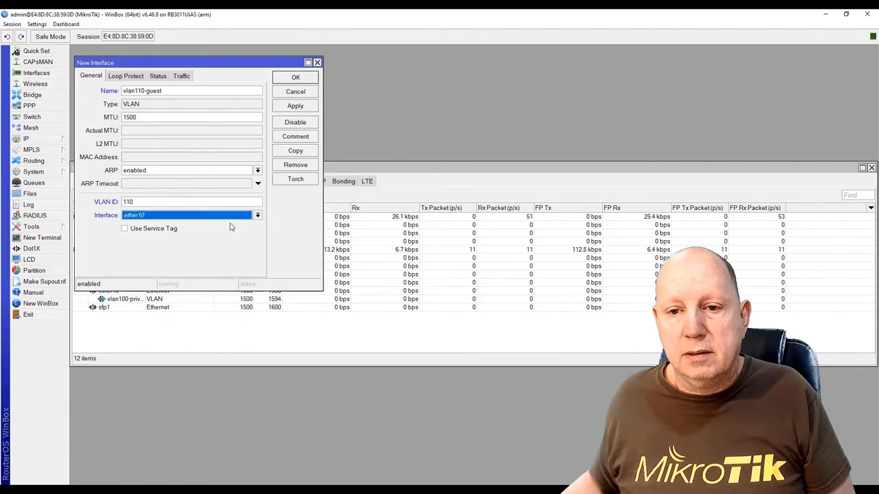
left_click(296, 77)
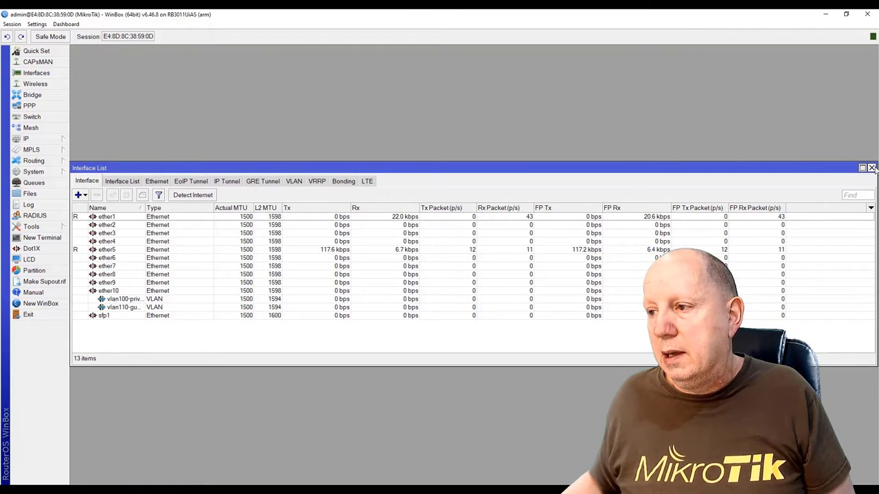
left_click(871, 168)
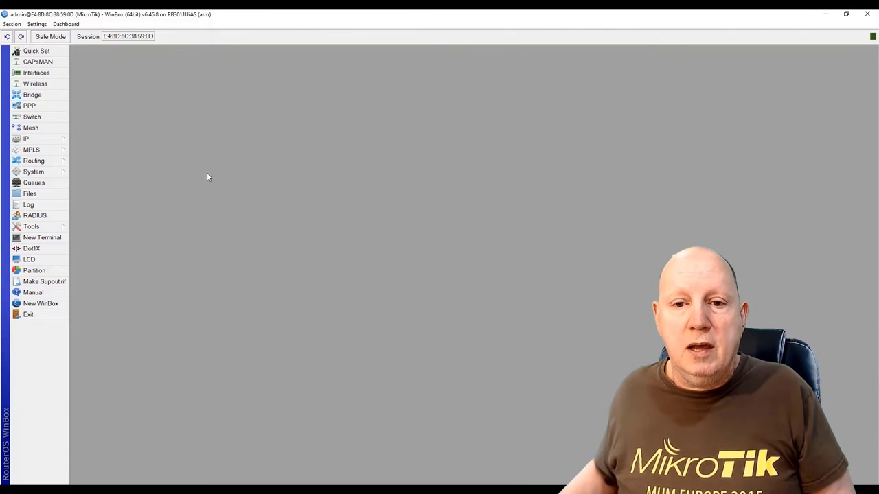
Add the IP address 192.168.100.1/24 to the vlan100-private interface.
left_click(39, 140)
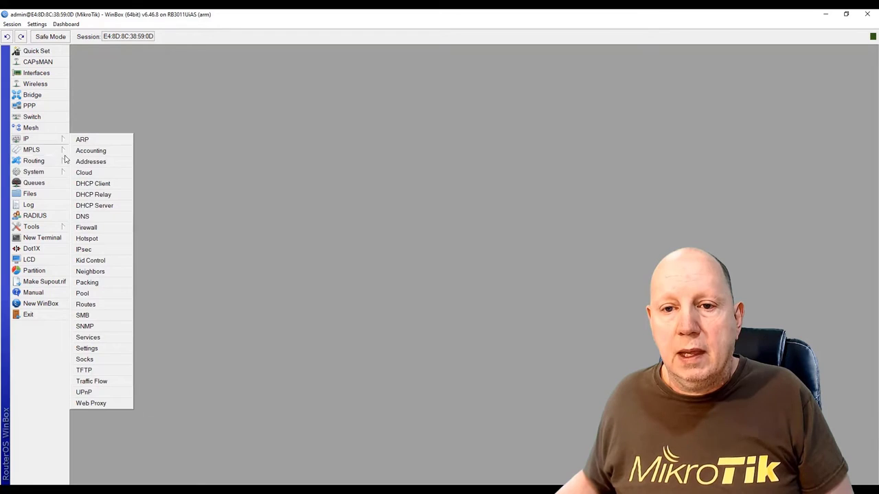
left_click(111, 165)
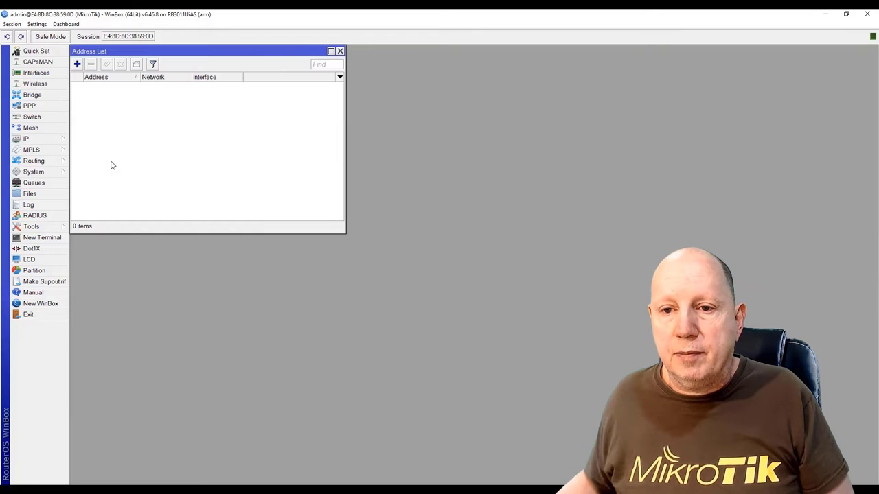
left_click(78, 64)
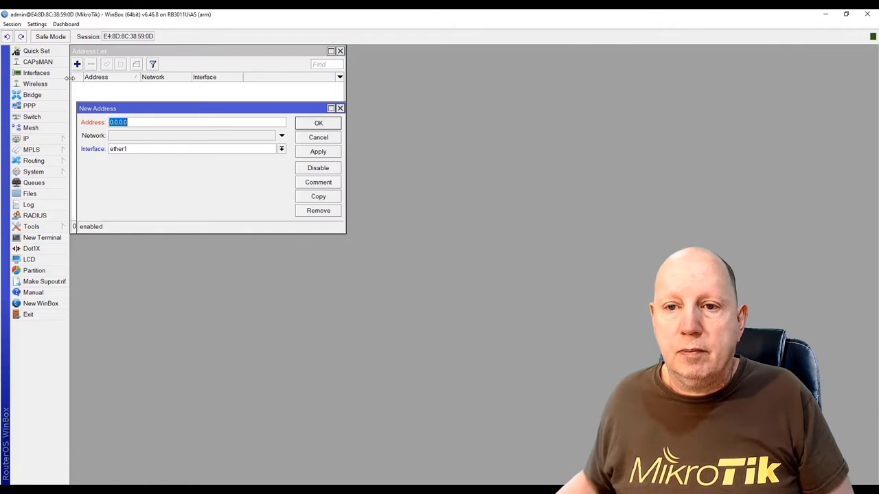
left_click(281, 149)
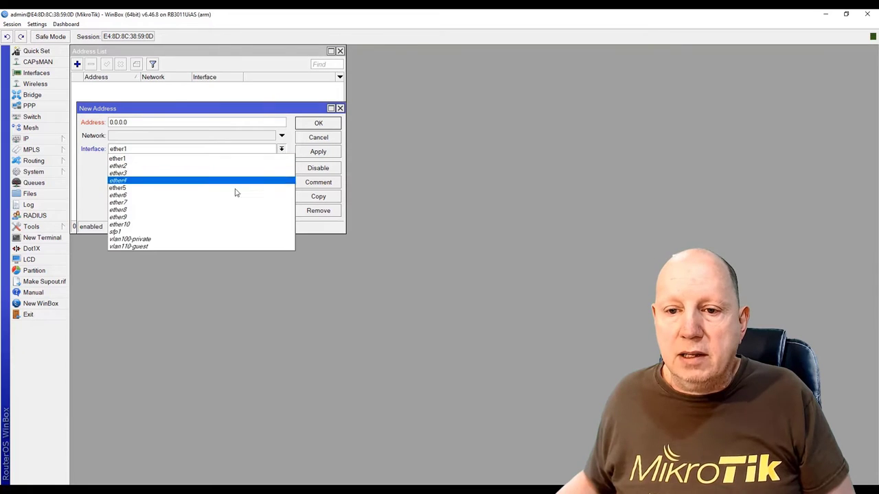
left_click(126, 240)
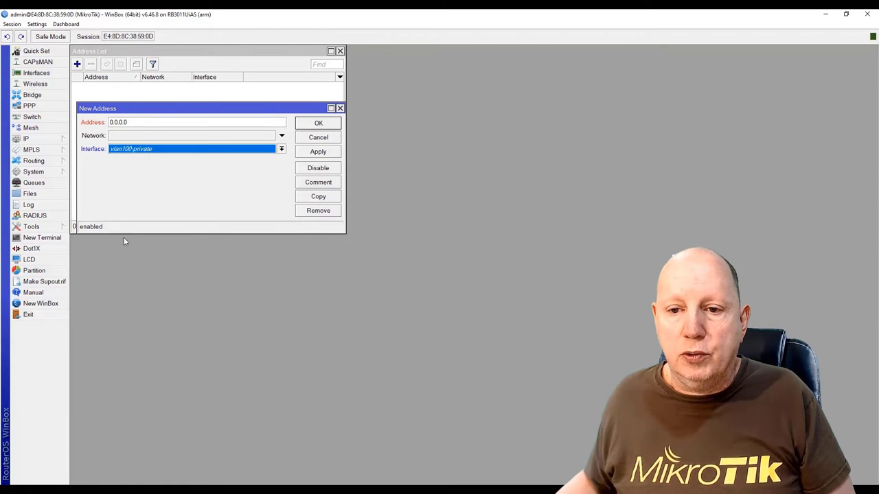
left_click(139, 121)
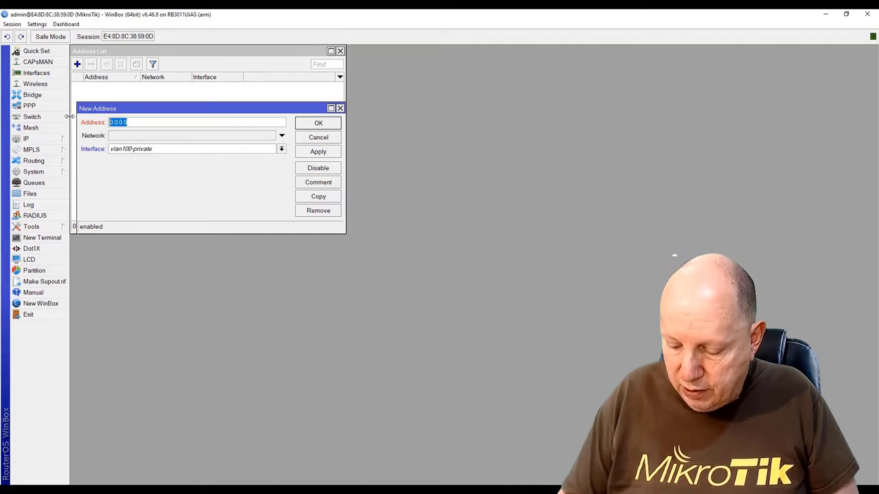
type("19")
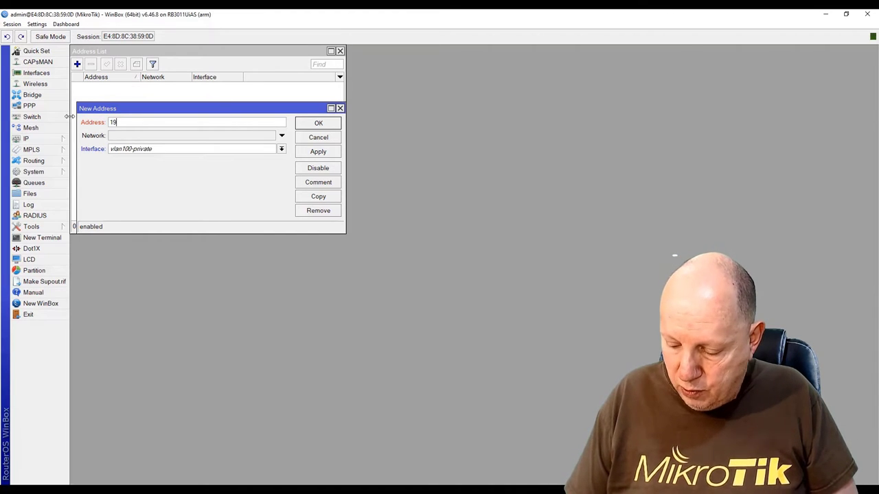
type("2.168.")
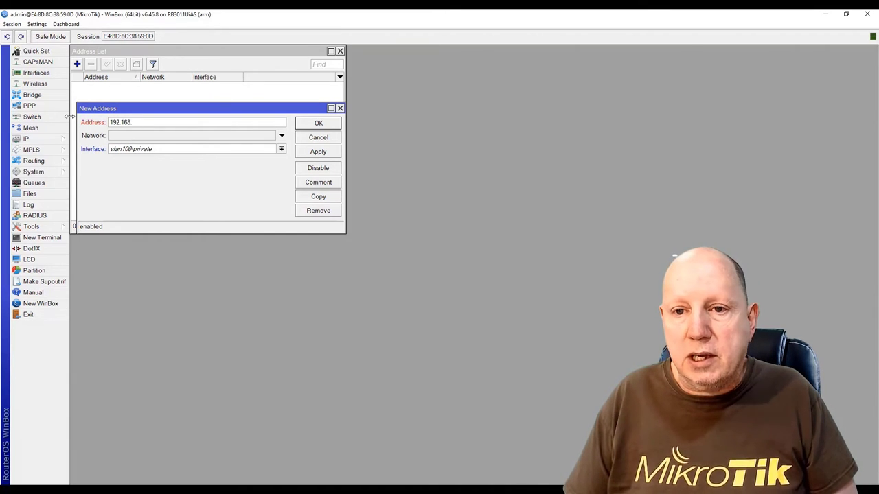
type("100.1/24")
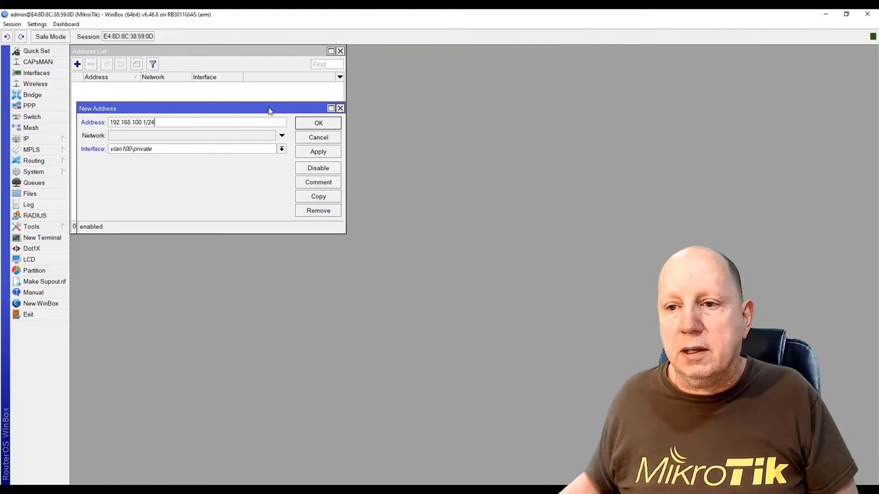
left_click(318, 124)
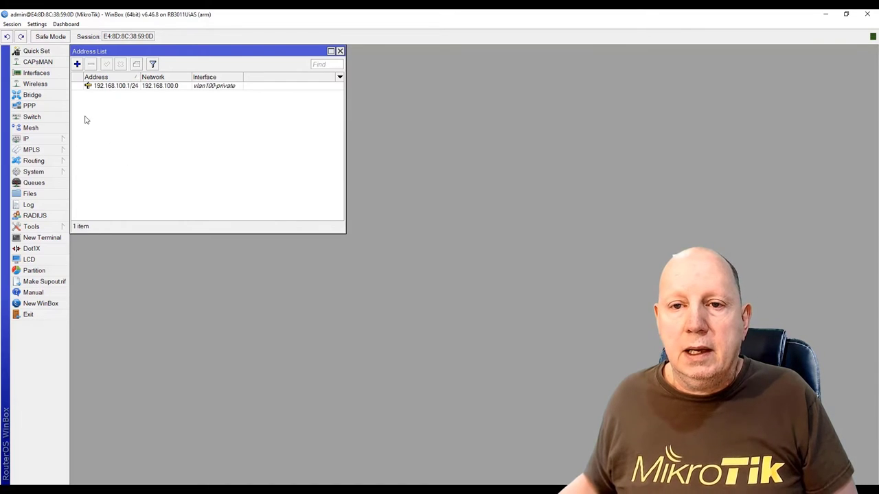
Add the IP address 192.168.110.1/24 to the vlan110-guest interface and close the address list.
left_click(77, 64)
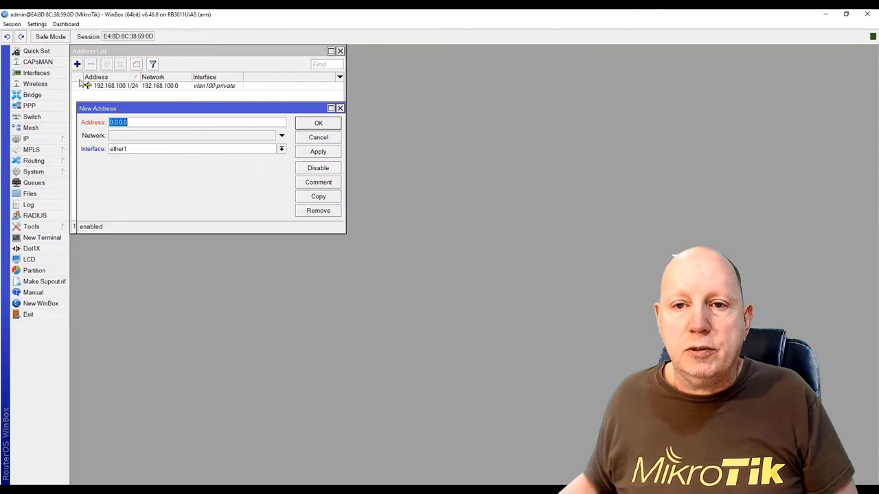
left_click(281, 150)
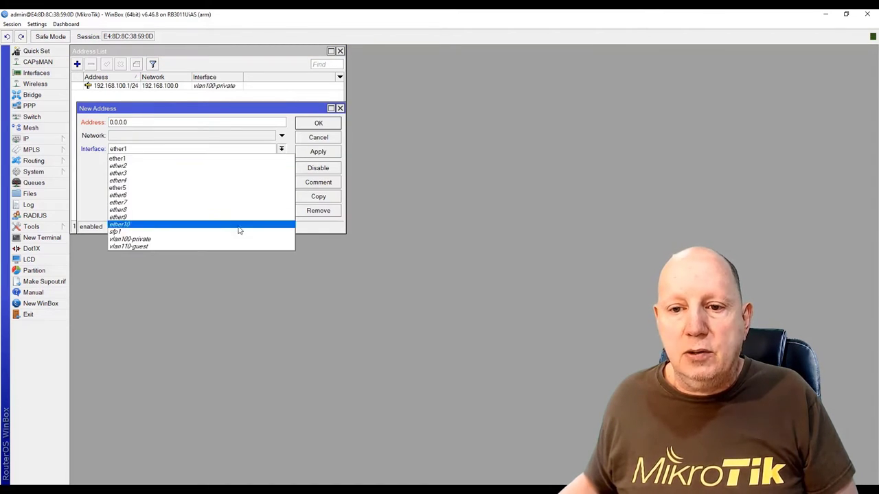
left_click(128, 246)
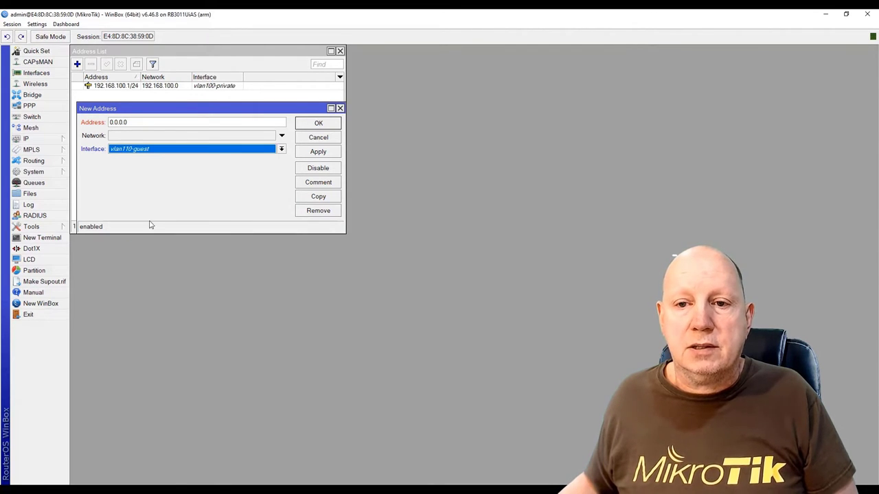
double_click(134, 121)
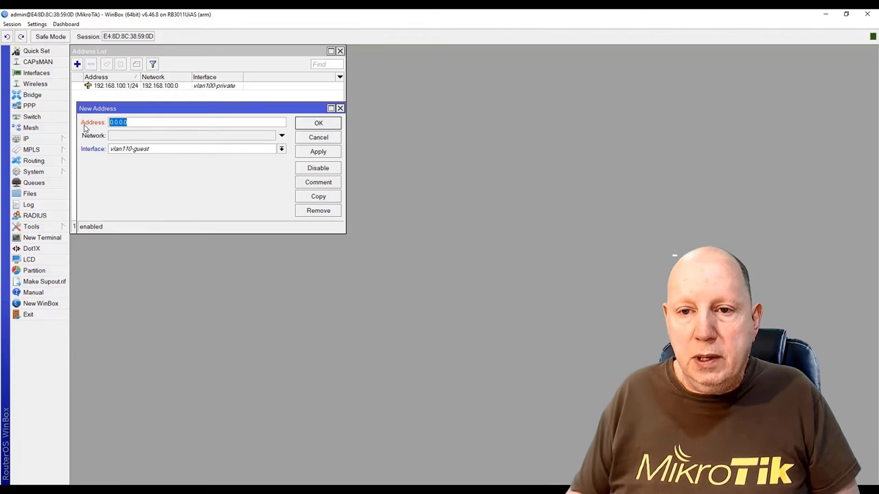
type("192.168.110")
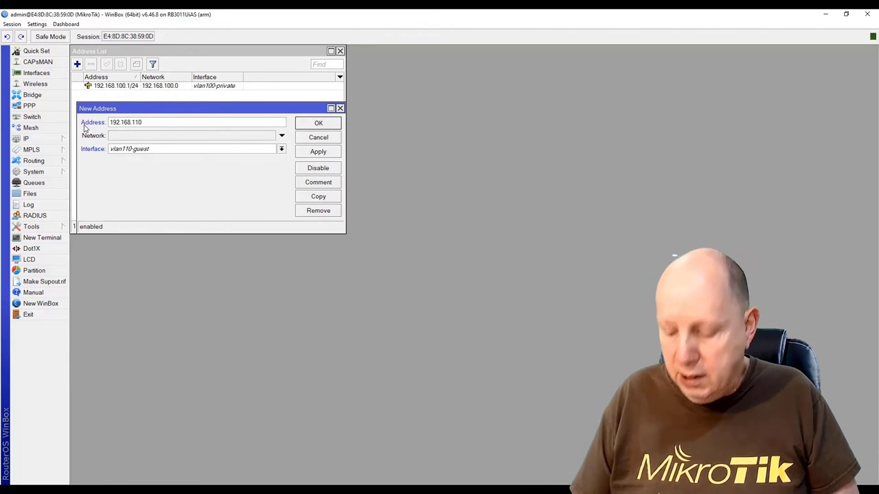
type(".1/24")
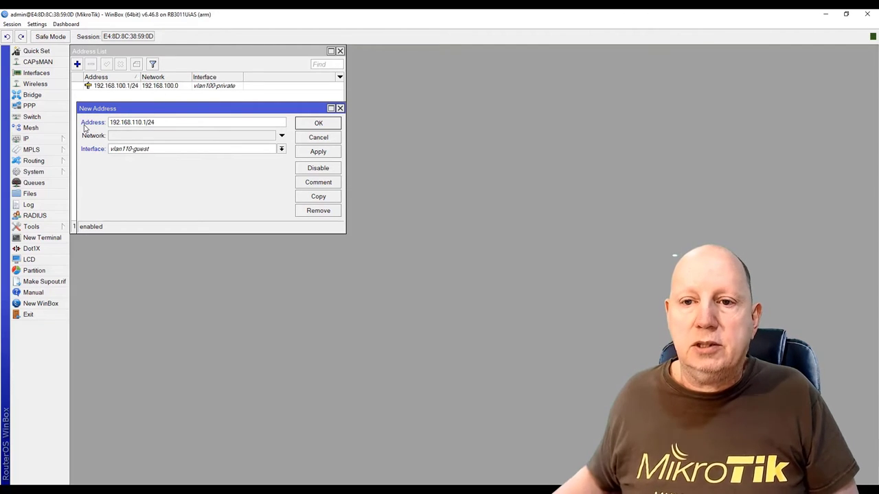
left_click(318, 126)
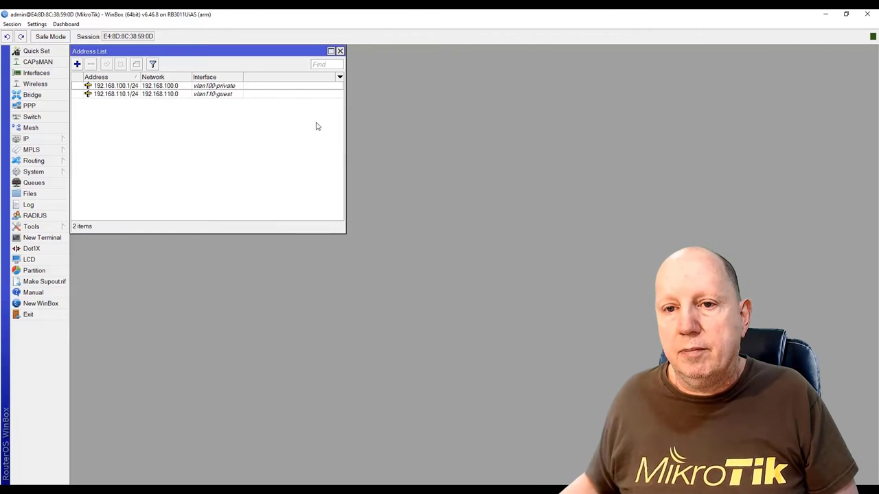
left_click(340, 51)
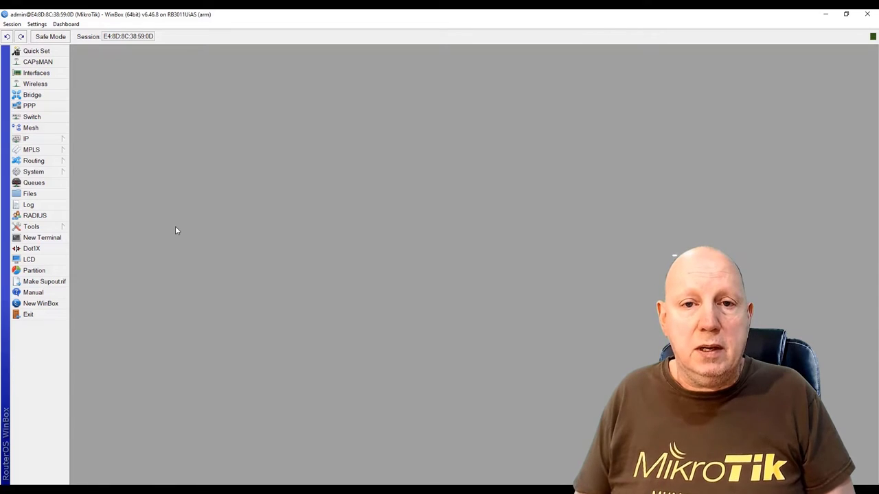
Start the DHCP setup on the vlan100-private interface, accepting address space 192.168.100.0/24 and gateway 192.168.100.1.
left_click(38, 140)
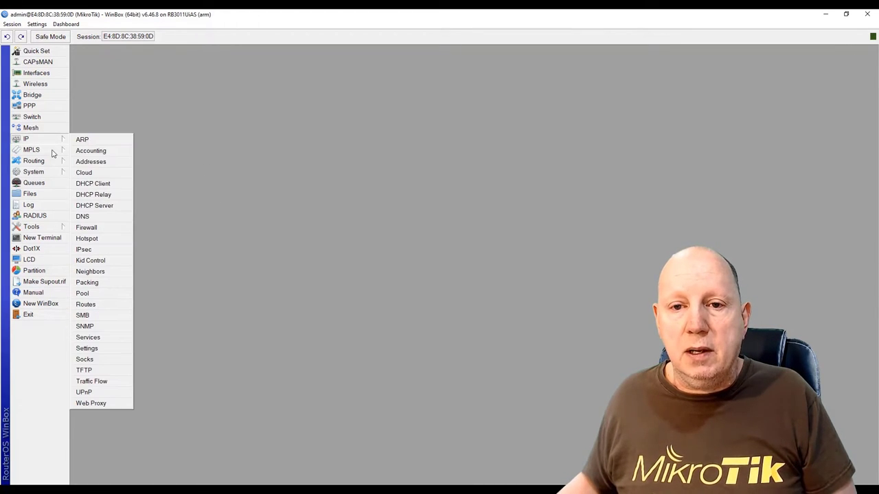
left_click(103, 206)
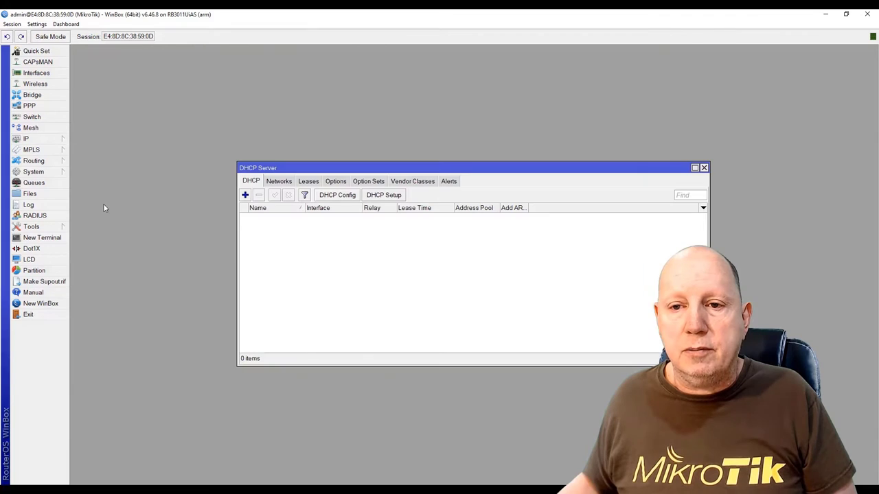
left_click(387, 195)
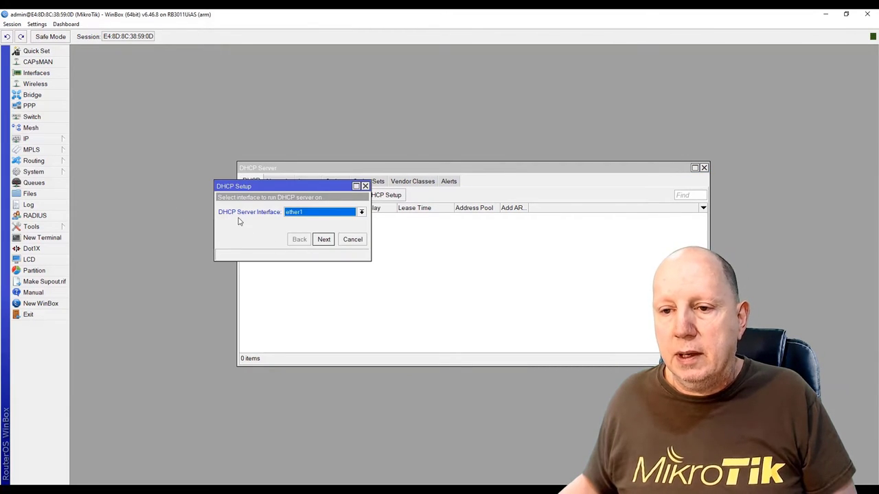
left_click(361, 212)
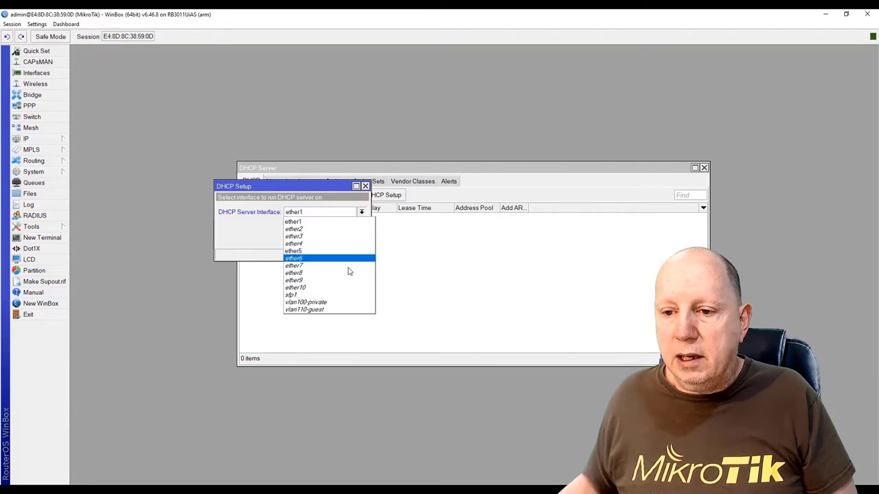
left_click(307, 303)
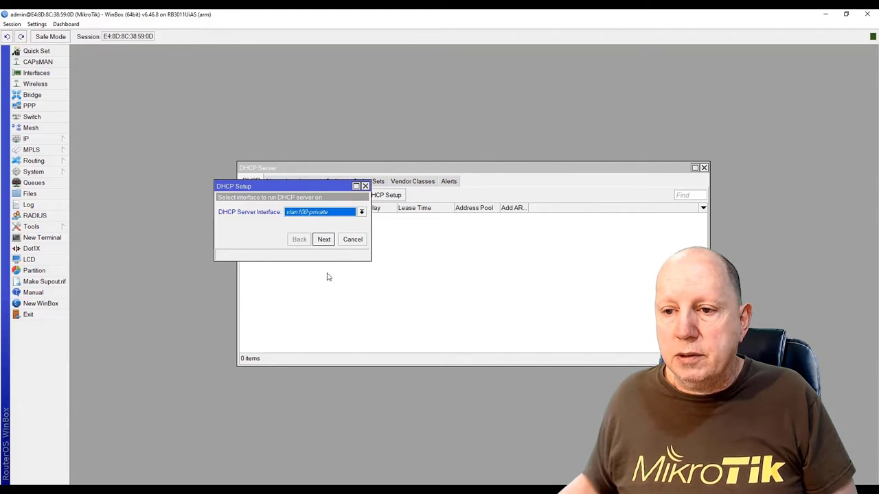
left_click(326, 241)
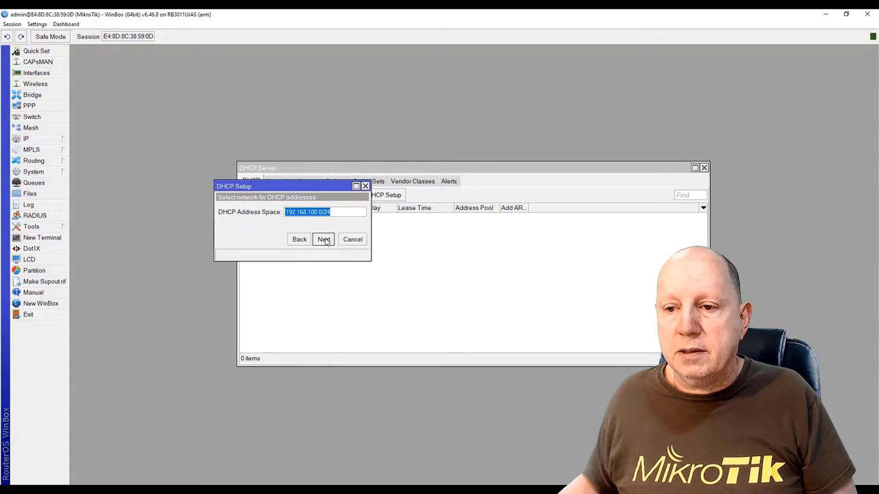
left_click(324, 239)
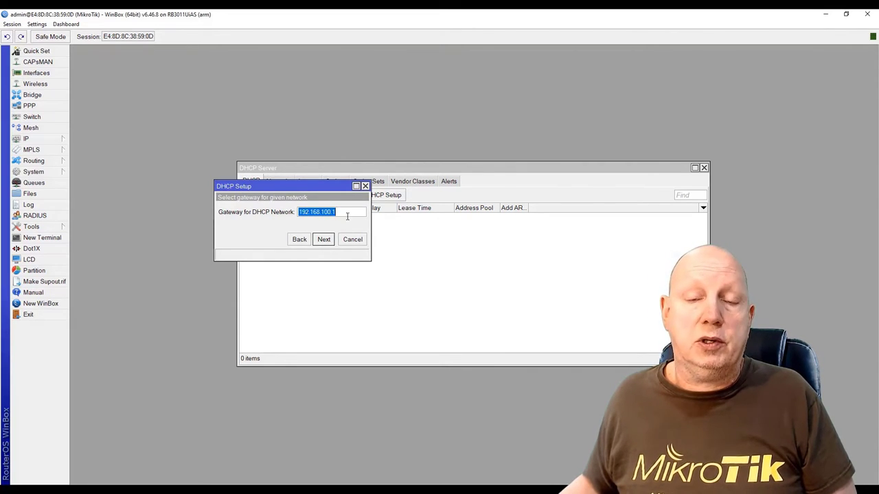
left_click(323, 240)
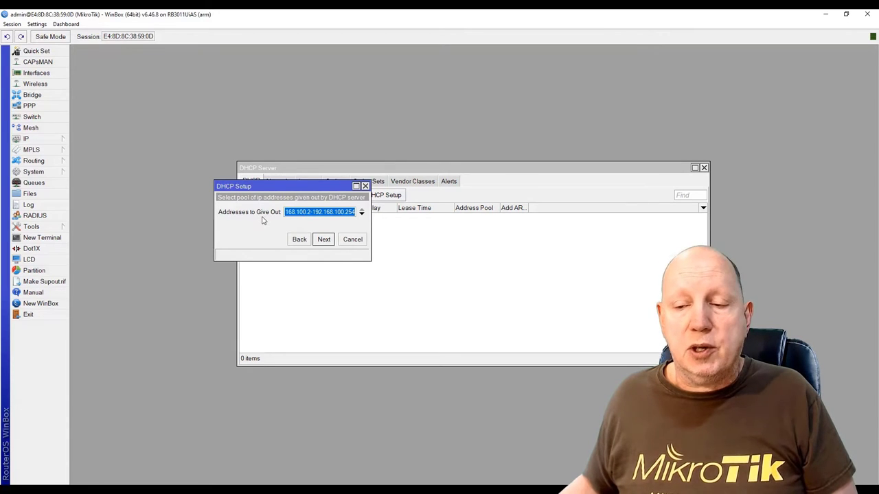
Set the vlan100-private DHCP pool to give out addresses from 192.168.100.20 through 192.168.100.254.
left_click(309, 212)
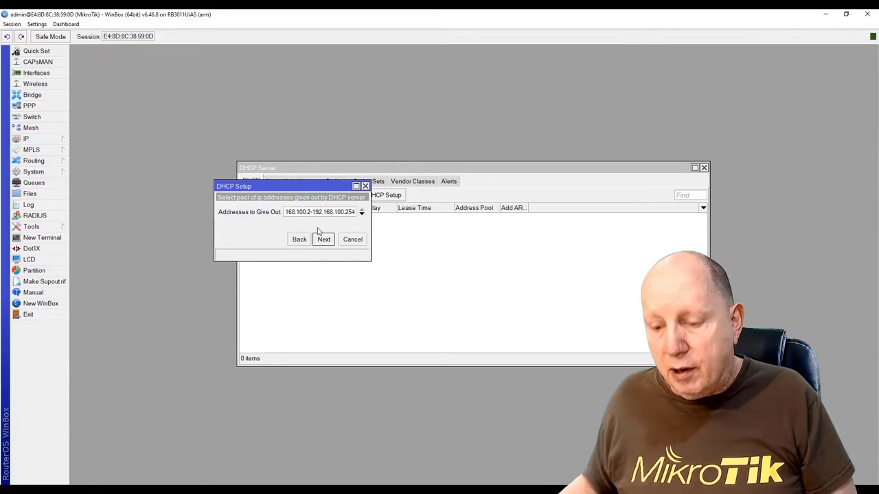
type("0")
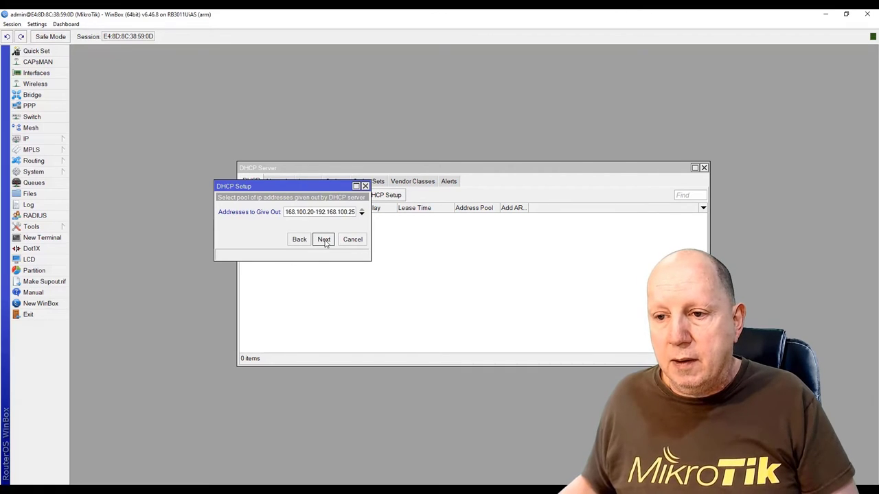
left_click(324, 240)
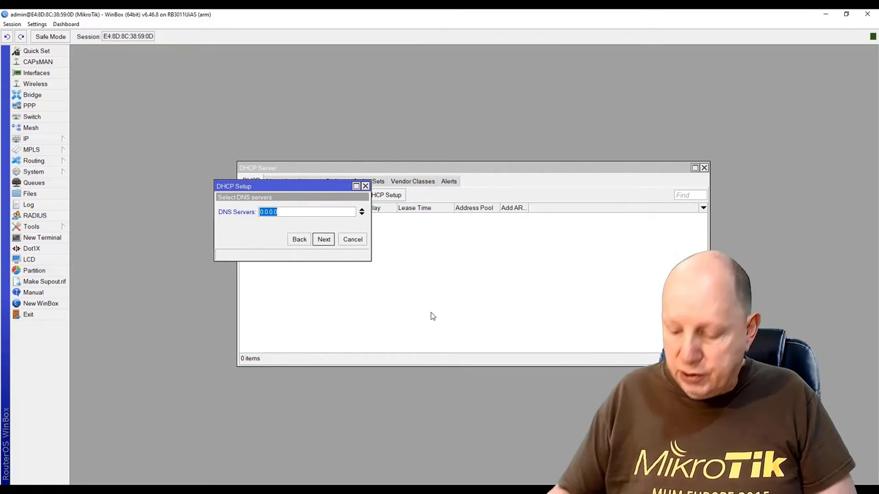
Set 8.8.8.8 and 1.1.1.1 as the DNS servers for vlan100-private and complete its DHCP setup with the default lease time.
type("8.8.8.8")
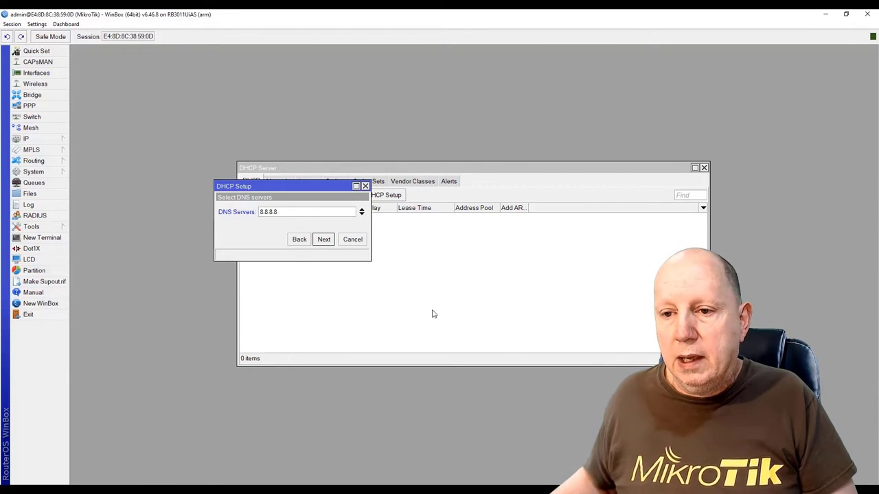
left_click(362, 215)
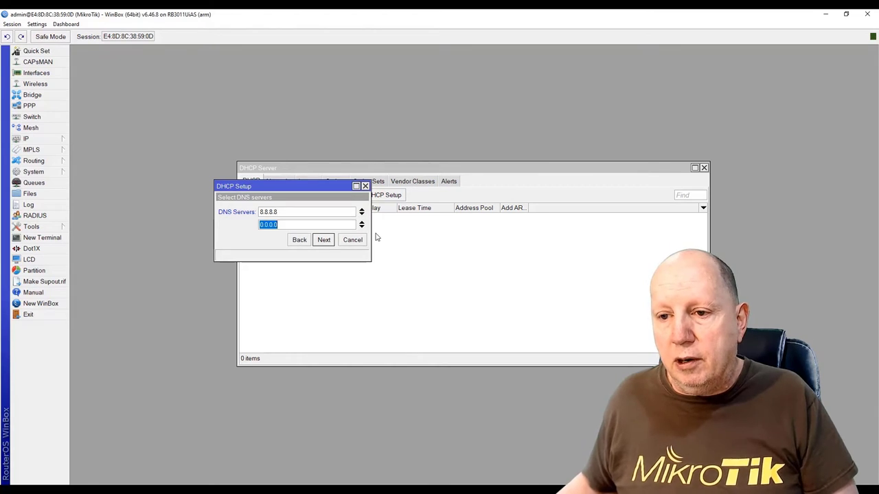
type("1.1.1.1")
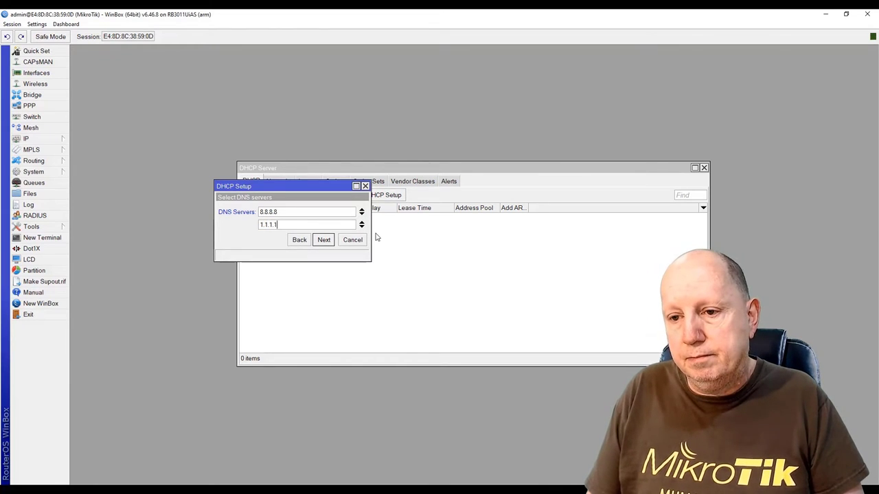
left_click(326, 240)
left_click(324, 240)
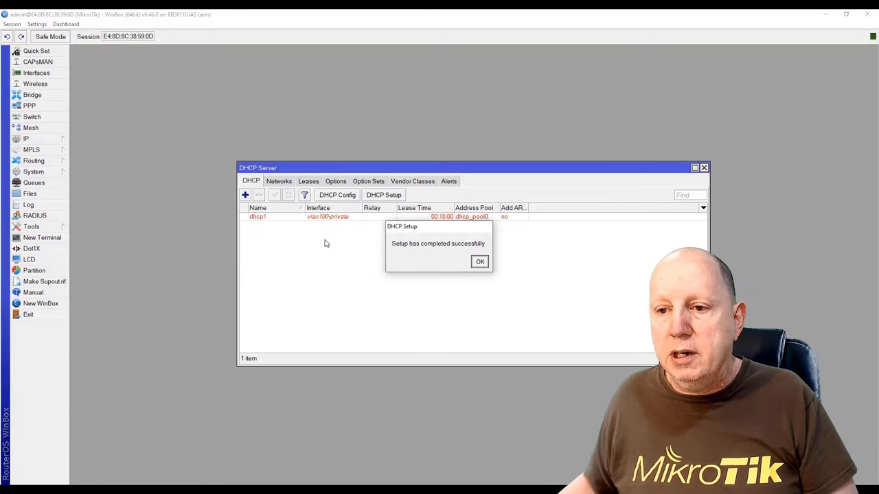
left_click(480, 262)
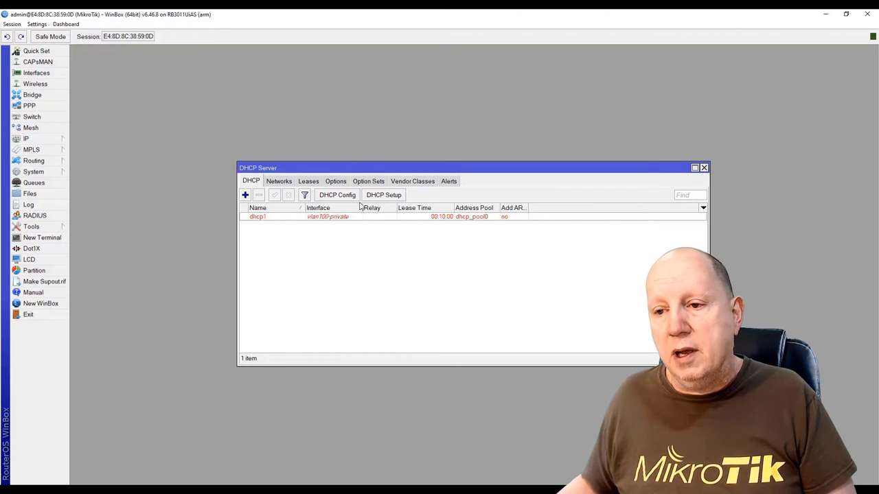
Start a second DHCP setup on the vlan110-guest interface, accepting address space 192.168.110.0/24 and gateway 192.168.110.1.
left_click(388, 196)
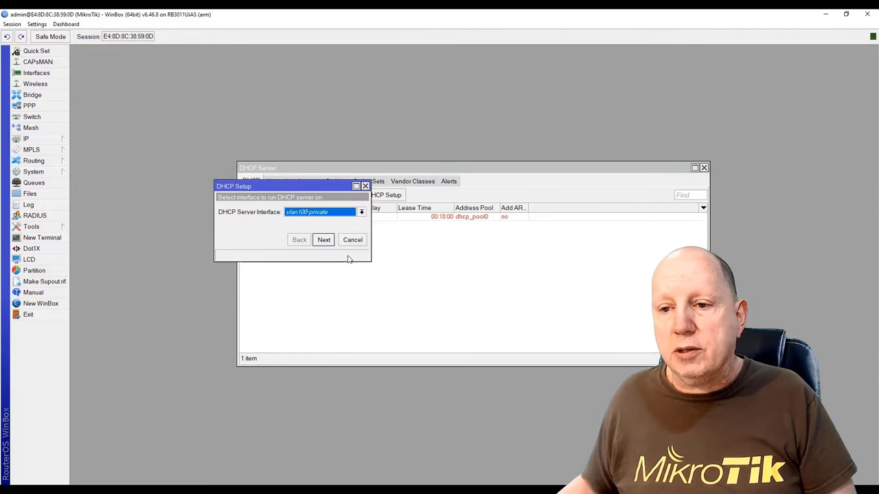
left_click(361, 214)
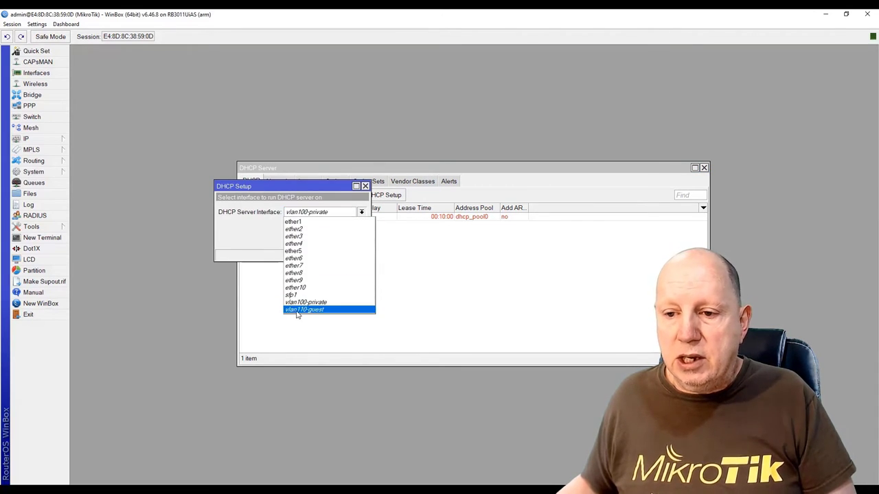
left_click(300, 309)
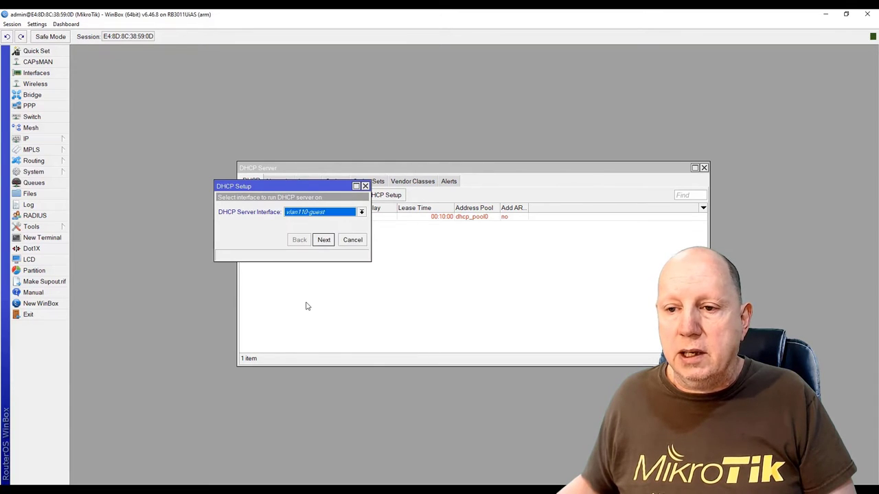
left_click(324, 239)
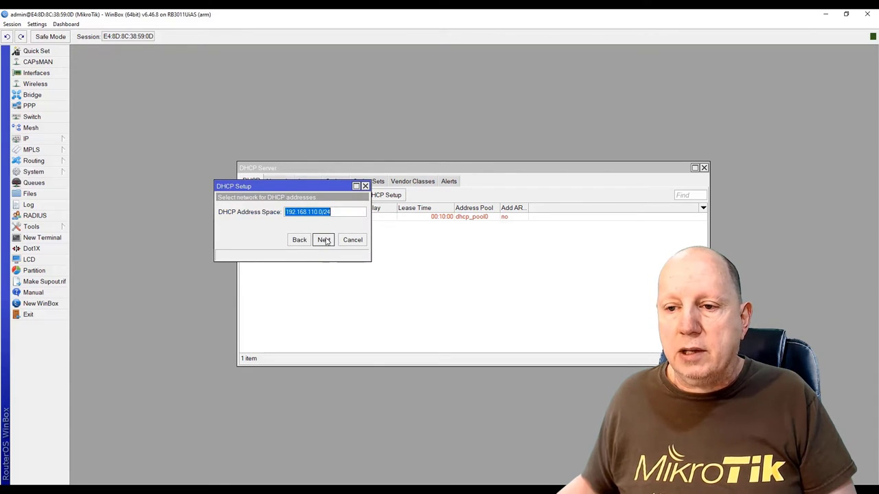
left_click(324, 240)
left_click(343, 212)
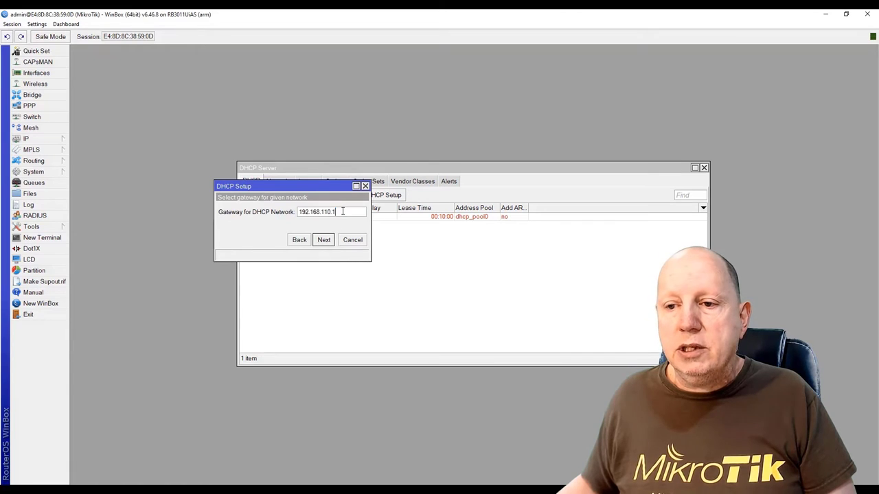
left_click_drag(348, 213, 283, 223)
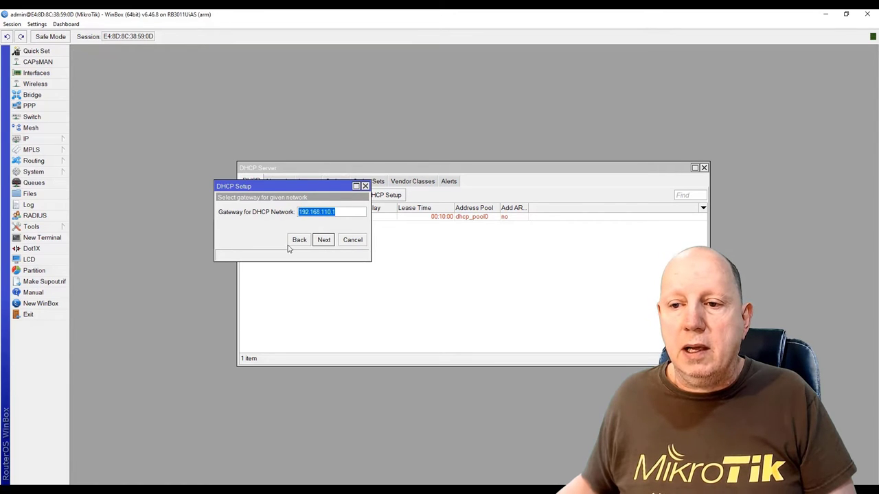
left_click(341, 211)
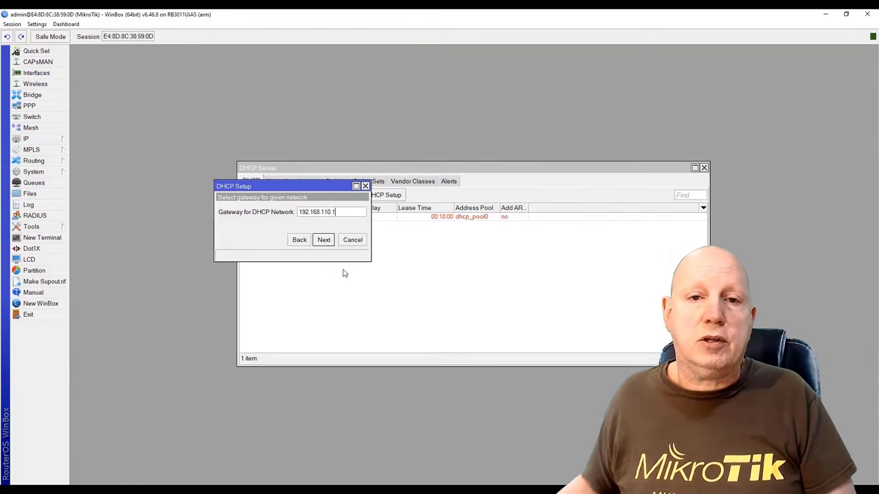
left_click(324, 240)
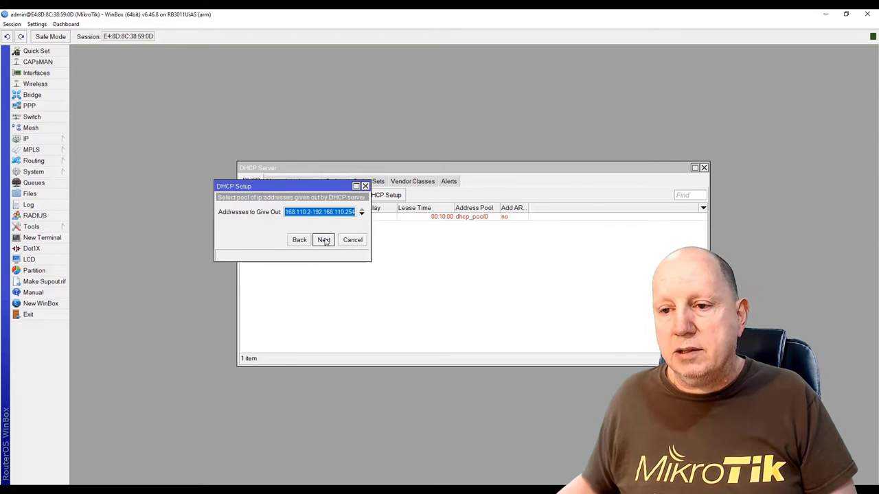
Set the vlan110-guest pool to start at 192.168.110.20 and complete the DHCP setup with the remaining defaults.
left_click(311, 212)
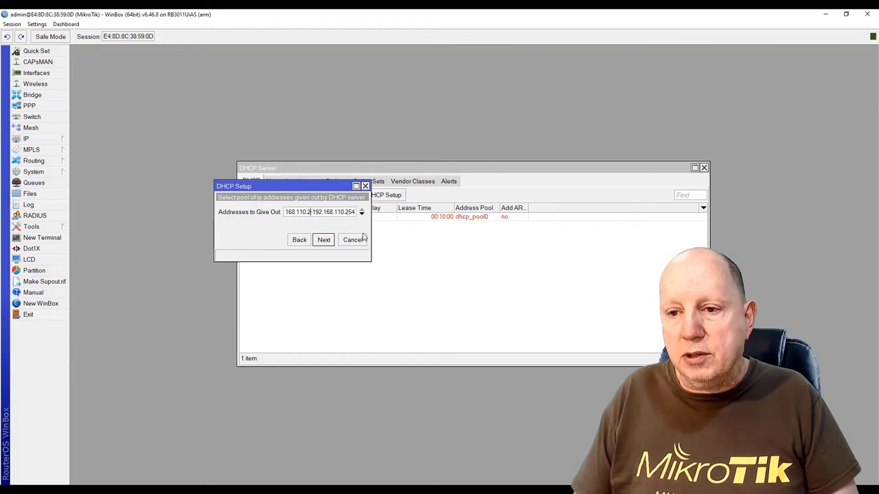
type("0")
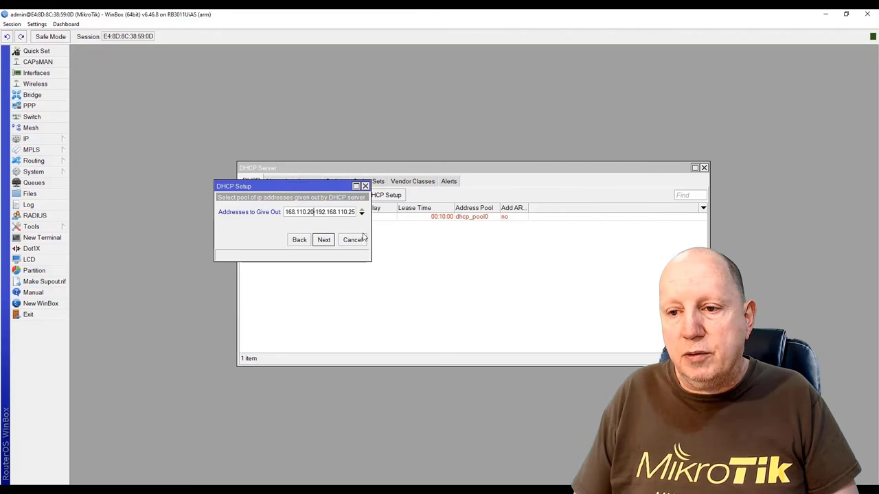
left_click(323, 240)
left_click(323, 239)
left_click(324, 240)
left_click(477, 262)
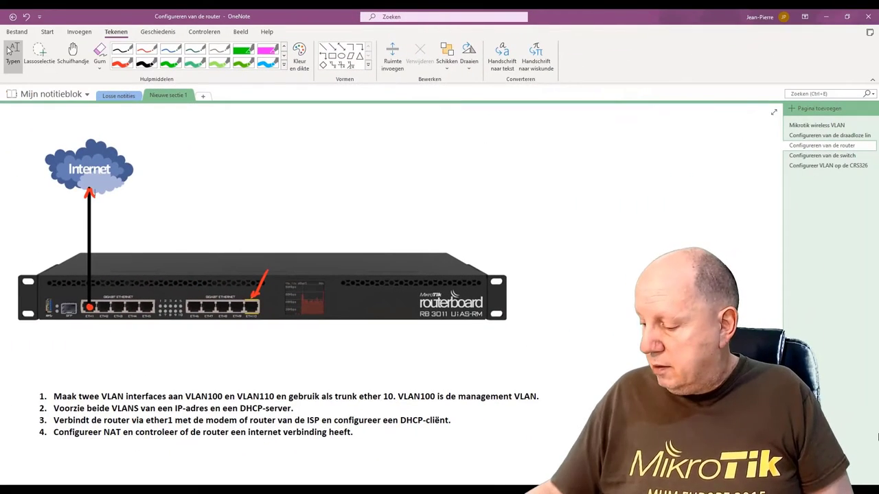
In the OneNote router page, draw red check marks after task list items 1 and 2.
left_click_drag(547, 393, 559, 390)
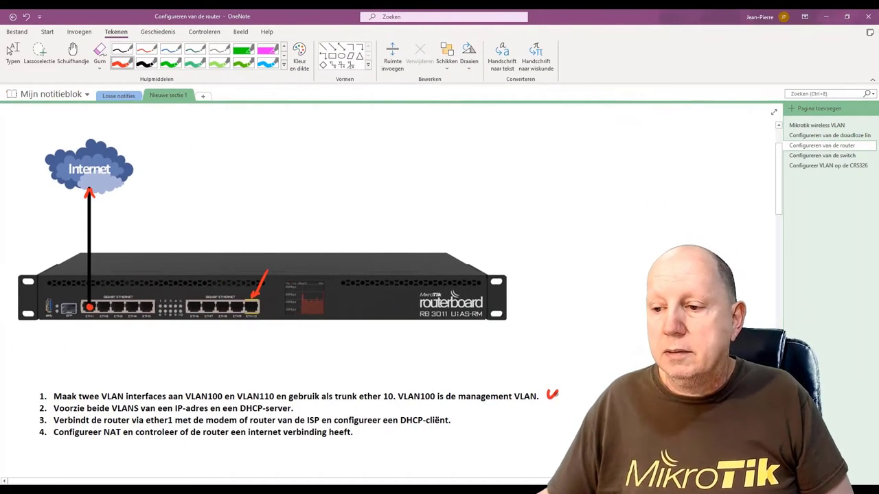
mouse_move(298, 405)
left_mouse_down()
mouse_move(304, 413)
mouse_move(311, 403)
left_mouse_up()
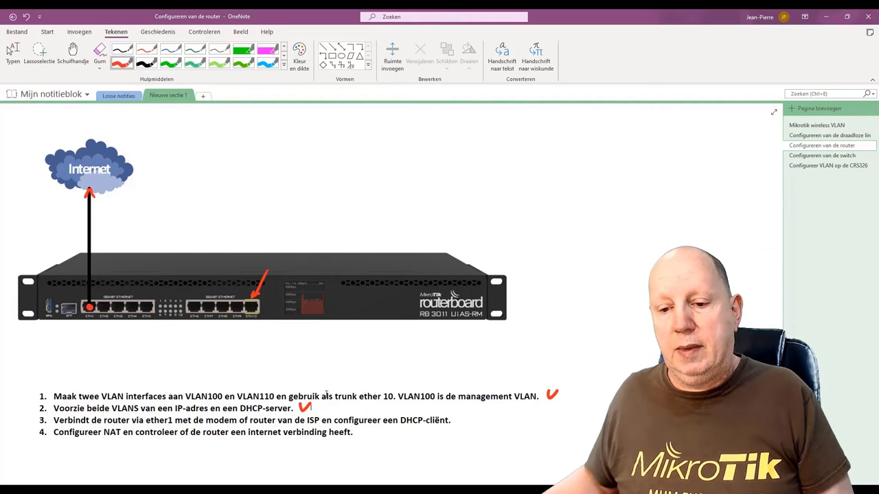
left_click(12, 52)
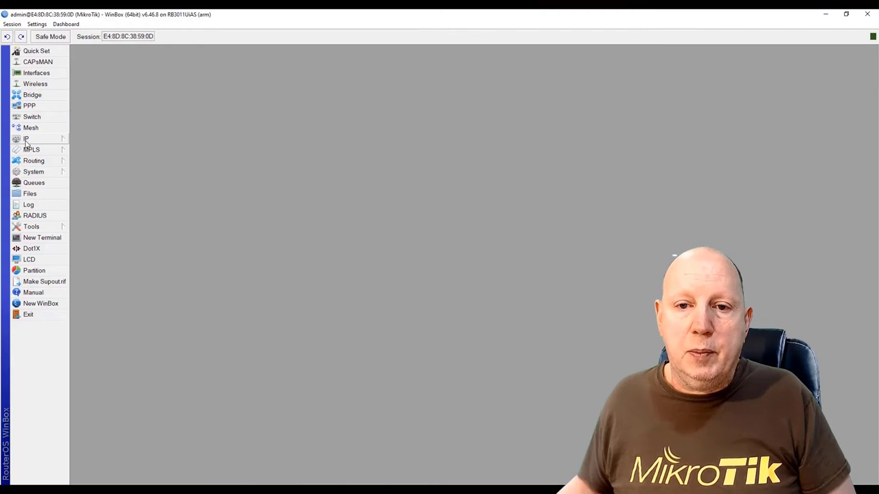
Back in WinBox, add a DHCP client on ether1 with peer DNS, peer NTP and default route enabled.
left_click(26, 140)
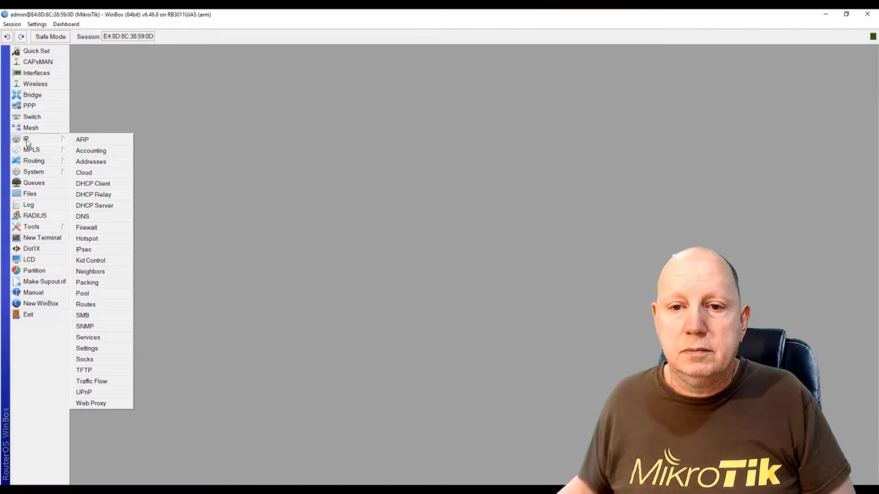
left_click(115, 183)
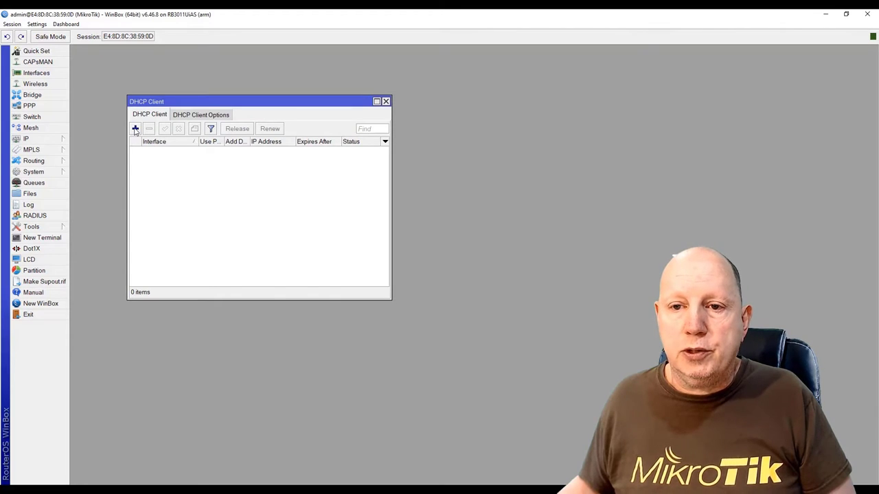
left_click(136, 129)
left_click(188, 194)
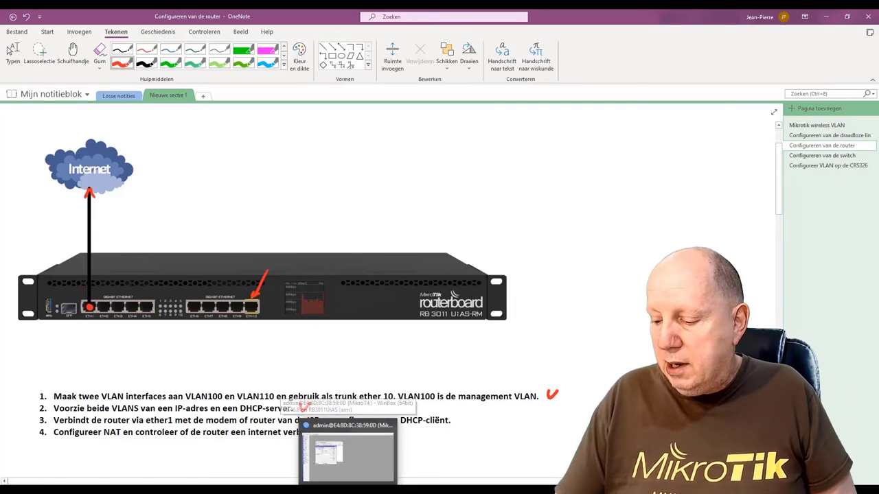
key("Escape")
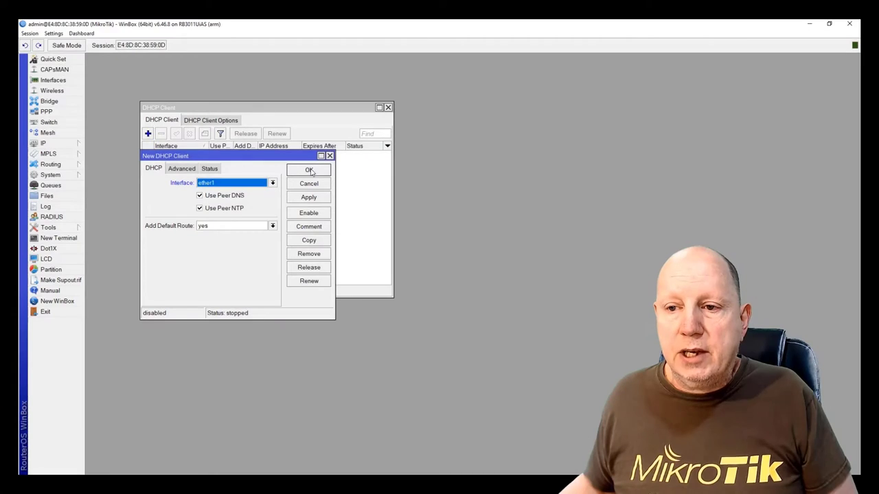
left_click(309, 170)
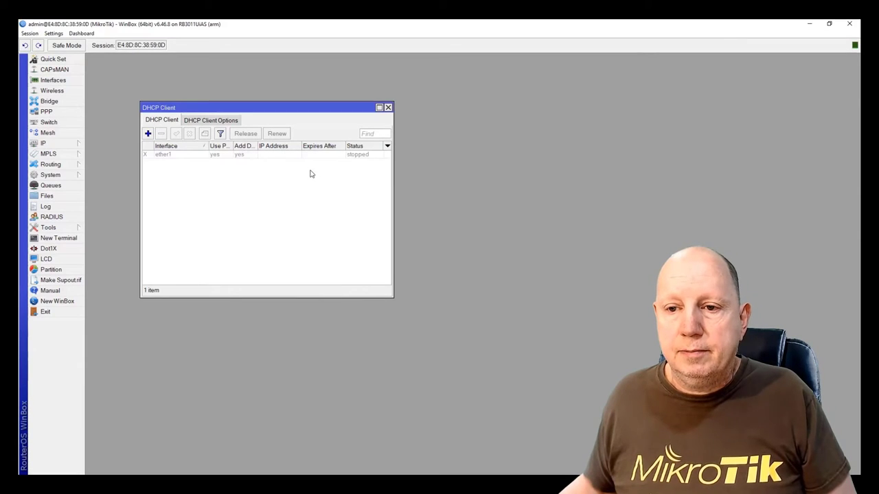
Enable the ether1 DHCP client and close the DHCP client list.
left_click(170, 155)
left_click(177, 134)
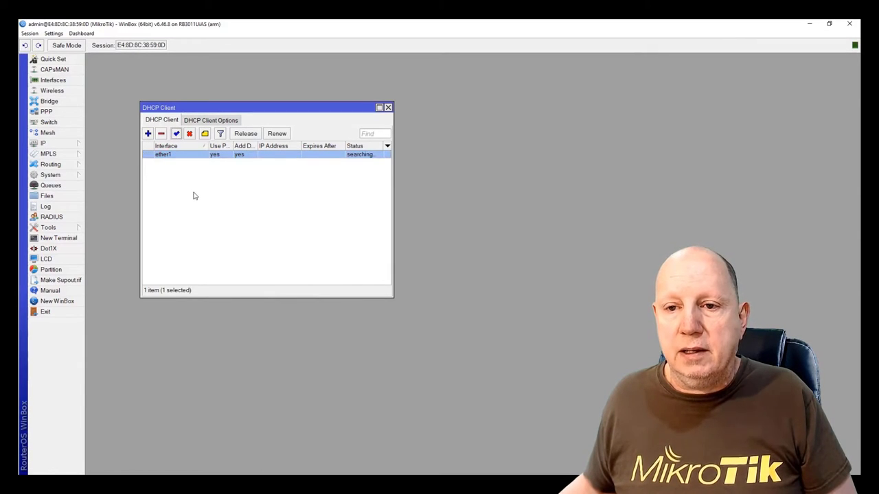
left_click(388, 108)
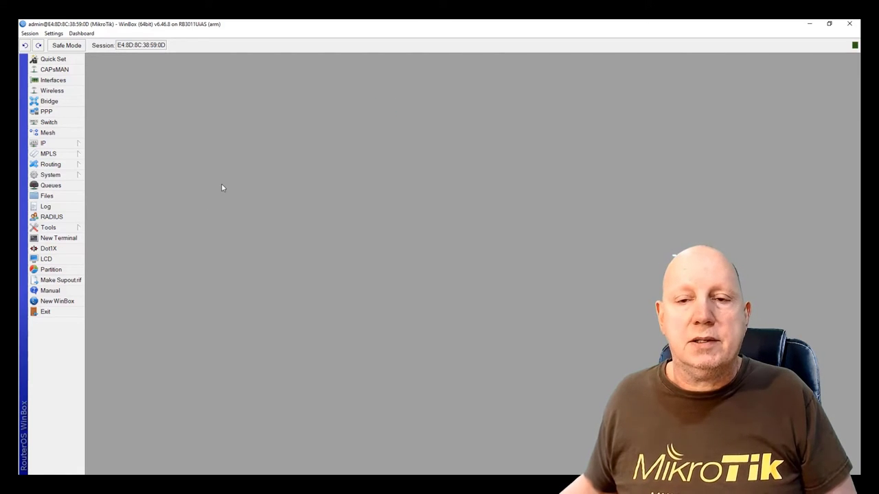